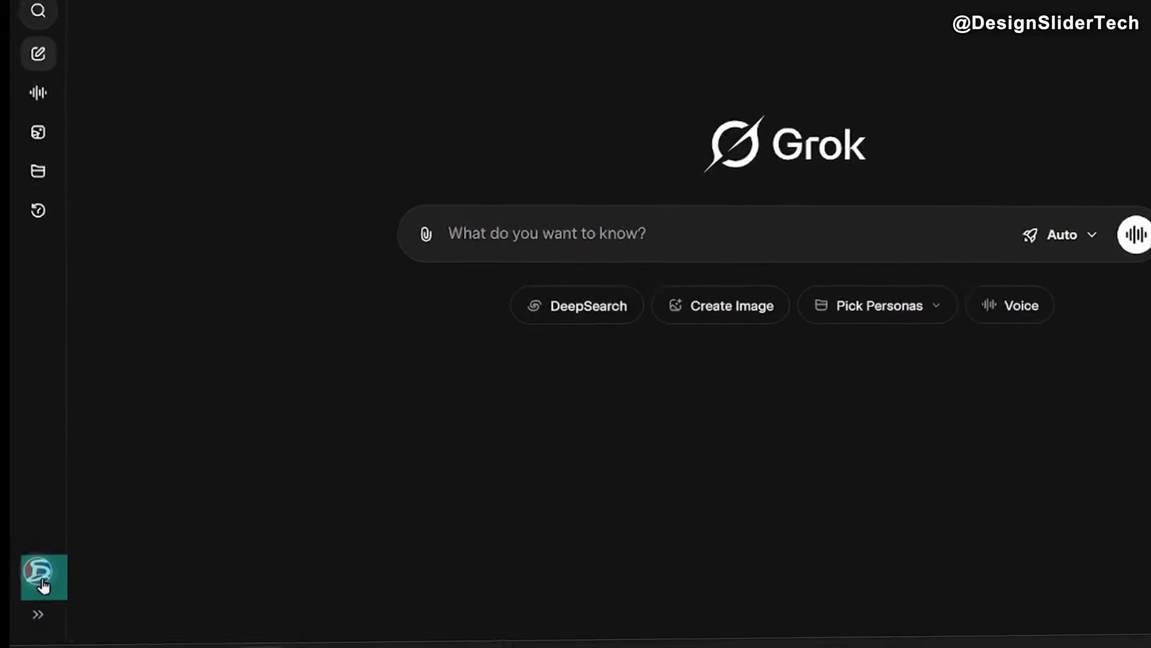
# Turn off Enable Automatic Video Generation in the Behavior settings and close the settings.
pyautogui.click(35, 584)
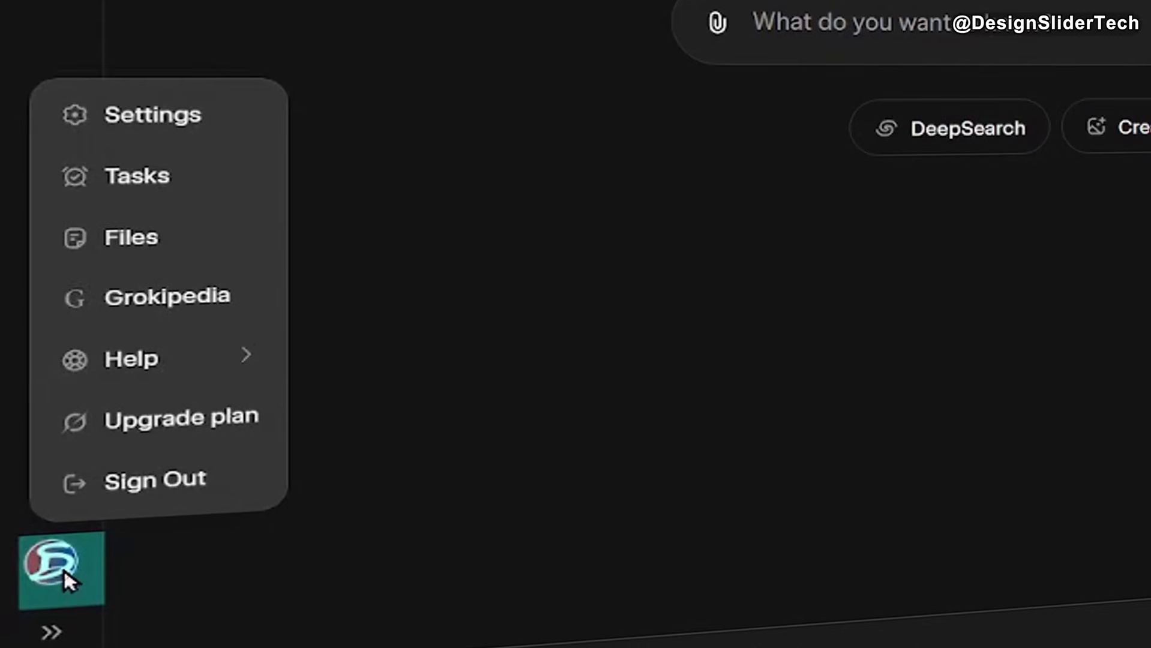
pyautogui.click(228, 126)
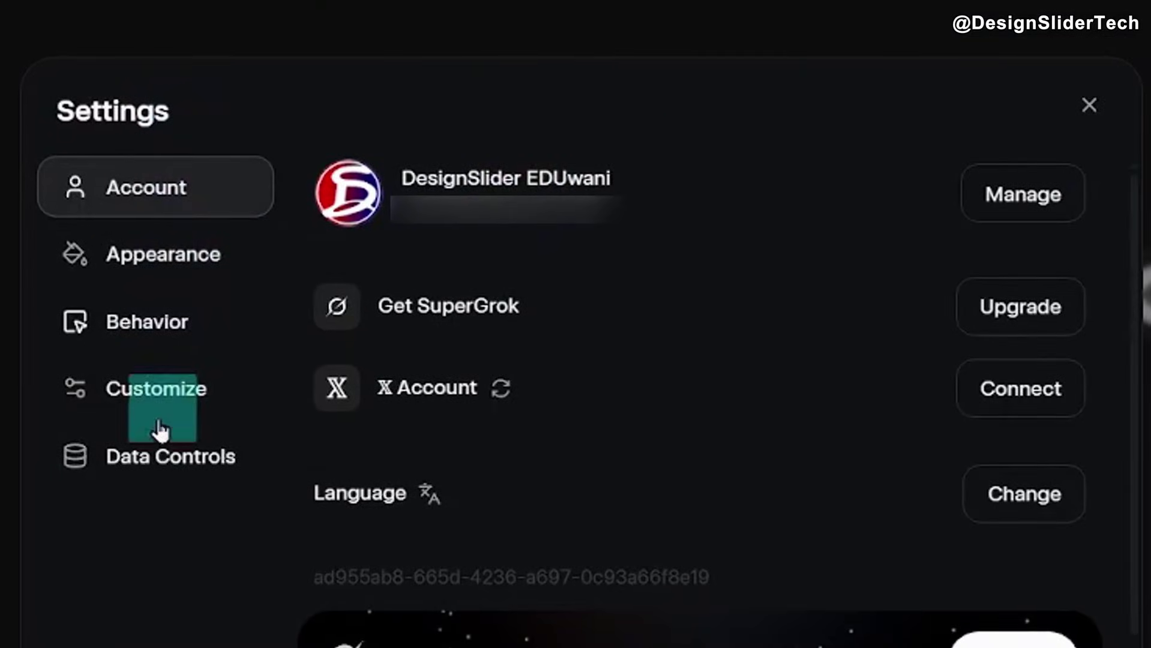
pyautogui.click(170, 335)
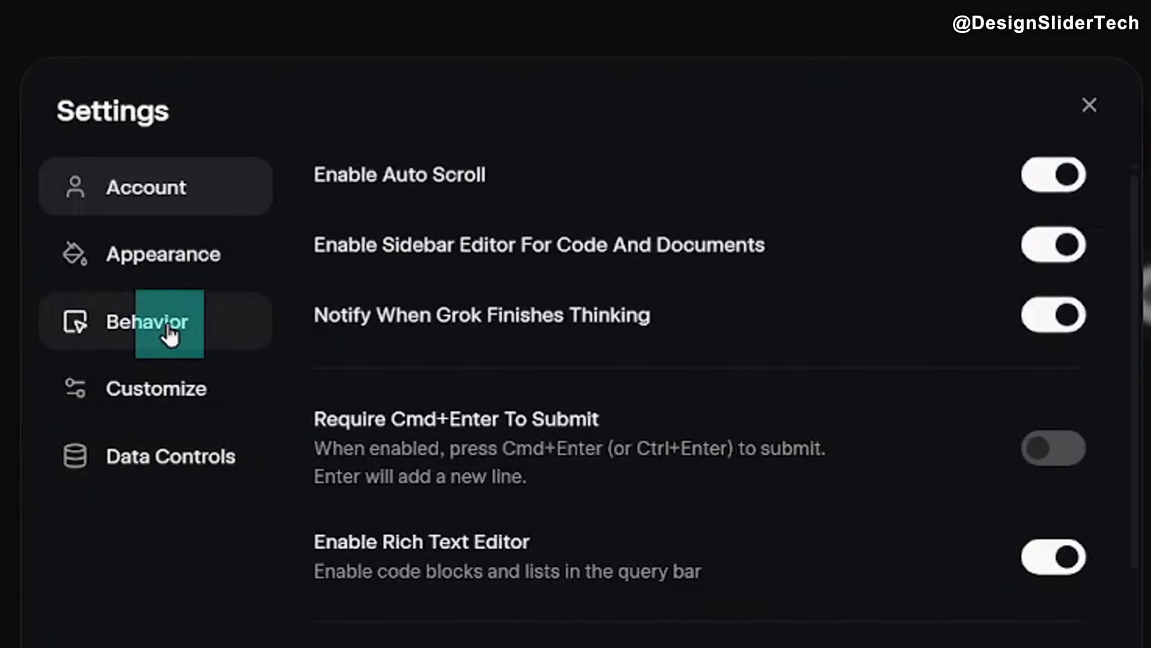
pyautogui.scroll(-2, 727, 294)
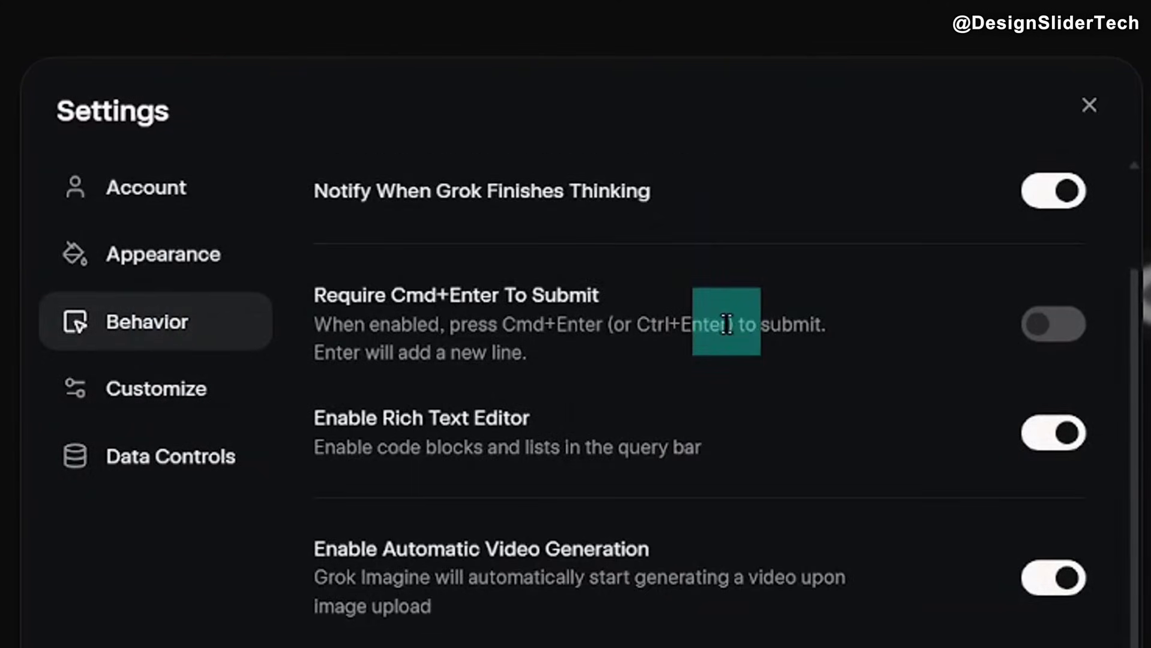
pyautogui.tripleClick(559, 563)
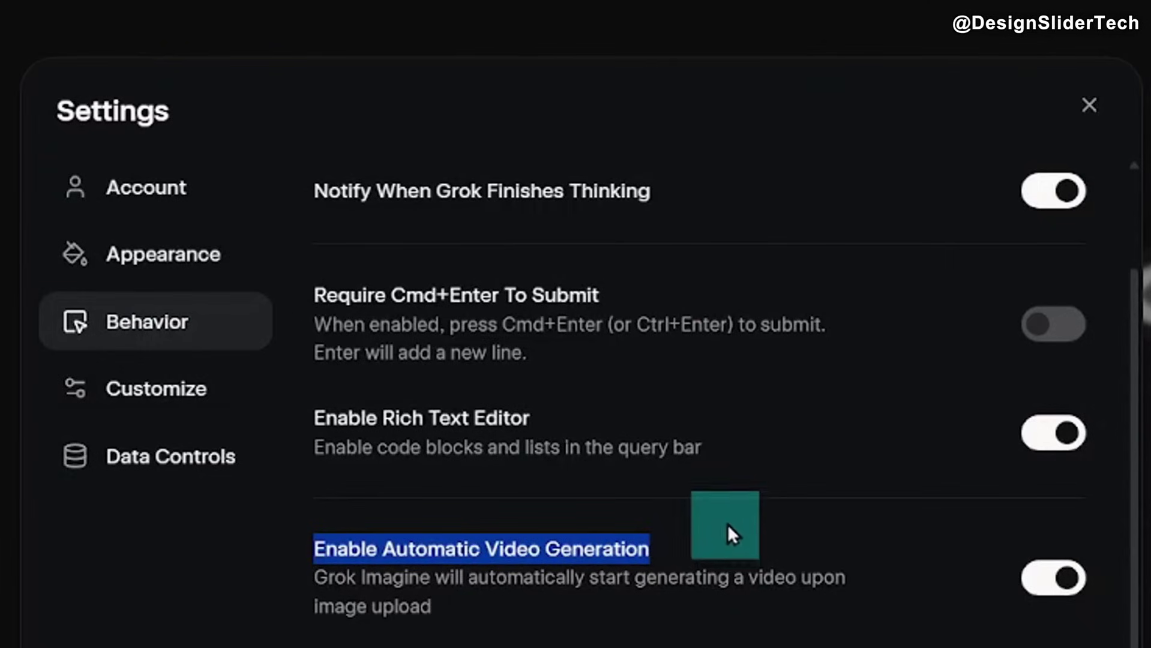
pyautogui.click(971, 638)
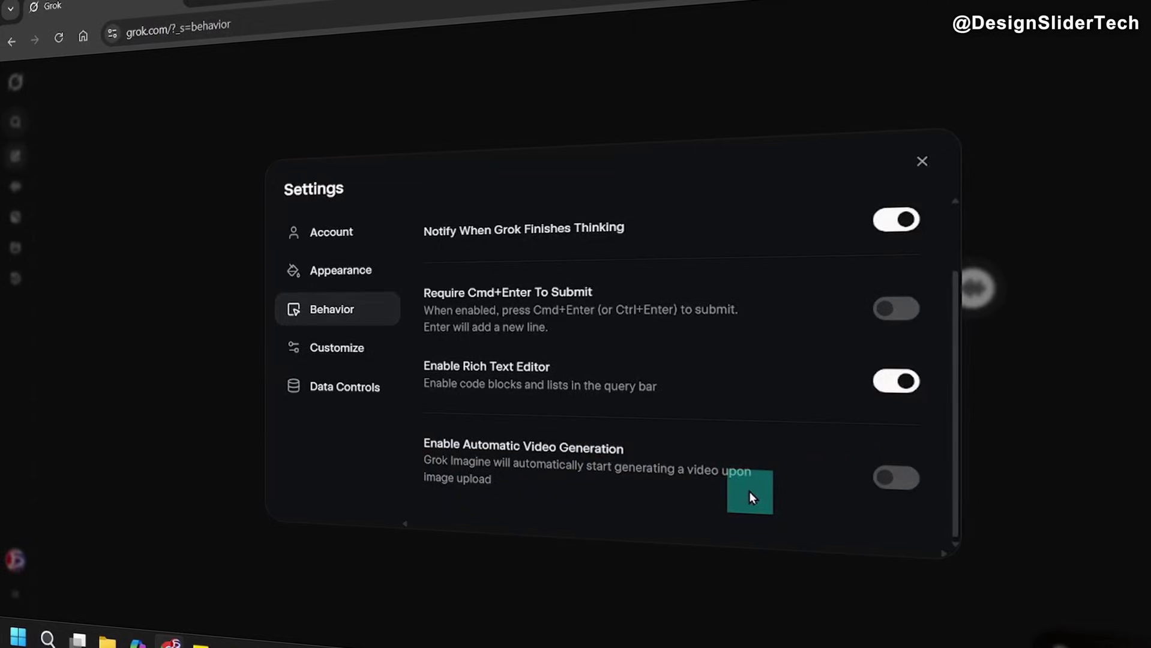
pyautogui.click(922, 172)
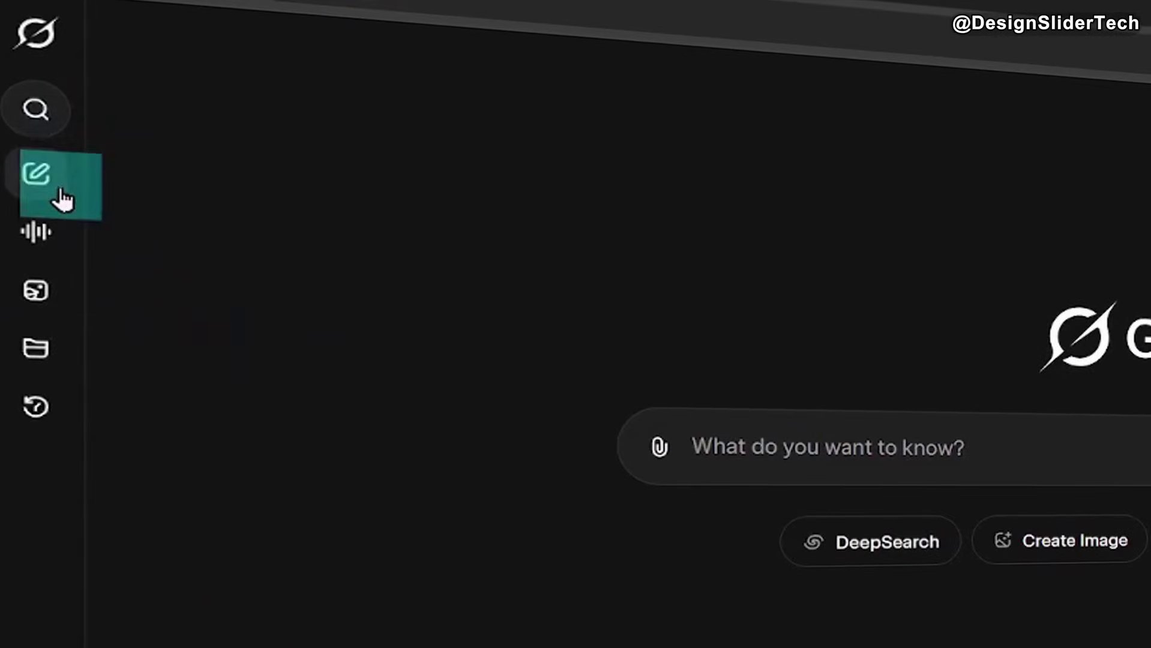
# Open the Imagine section and upload the image 1 Google FX.png from the Downloads folder.
pyautogui.click(37, 294)
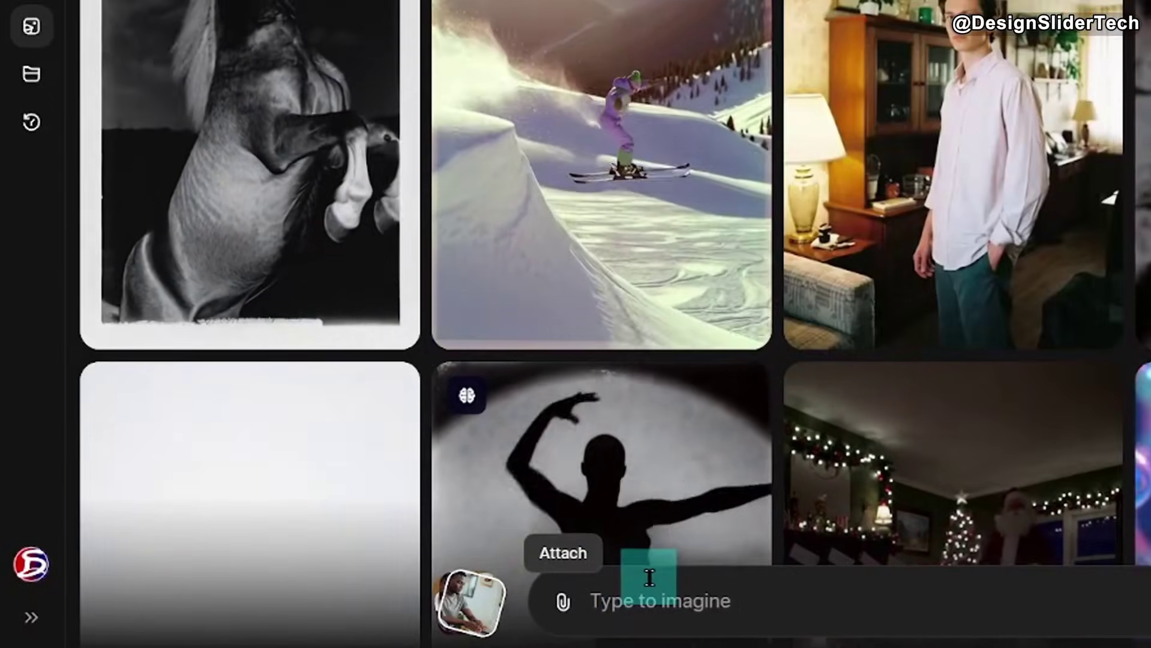
pyautogui.click(438, 549)
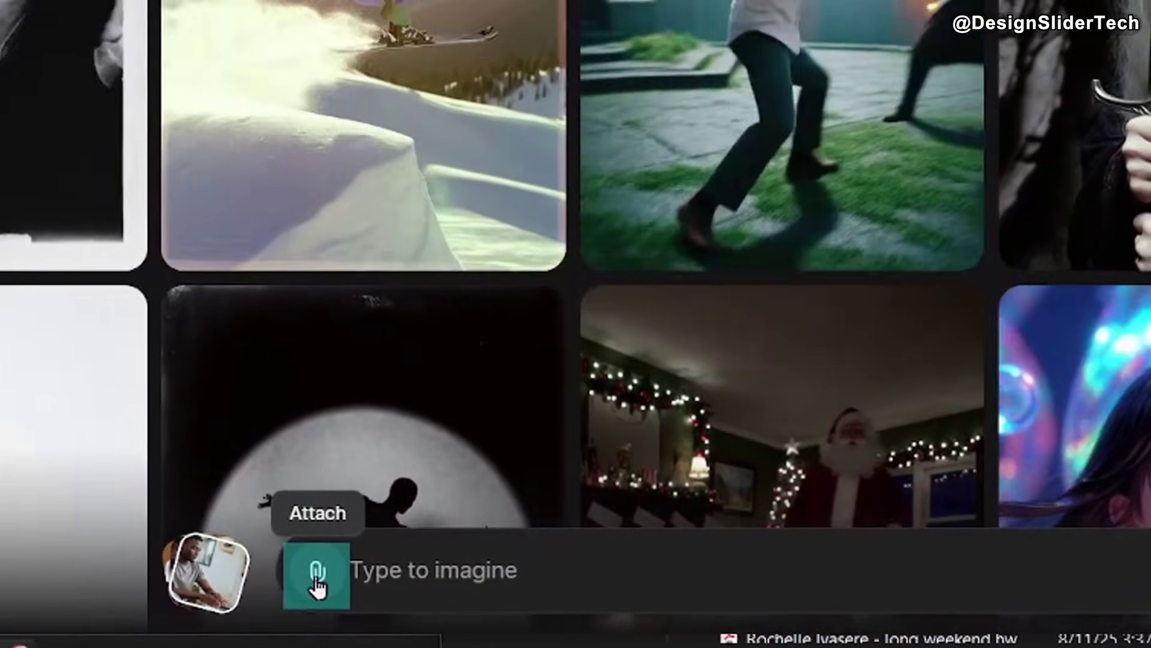
pyautogui.click(327, 583)
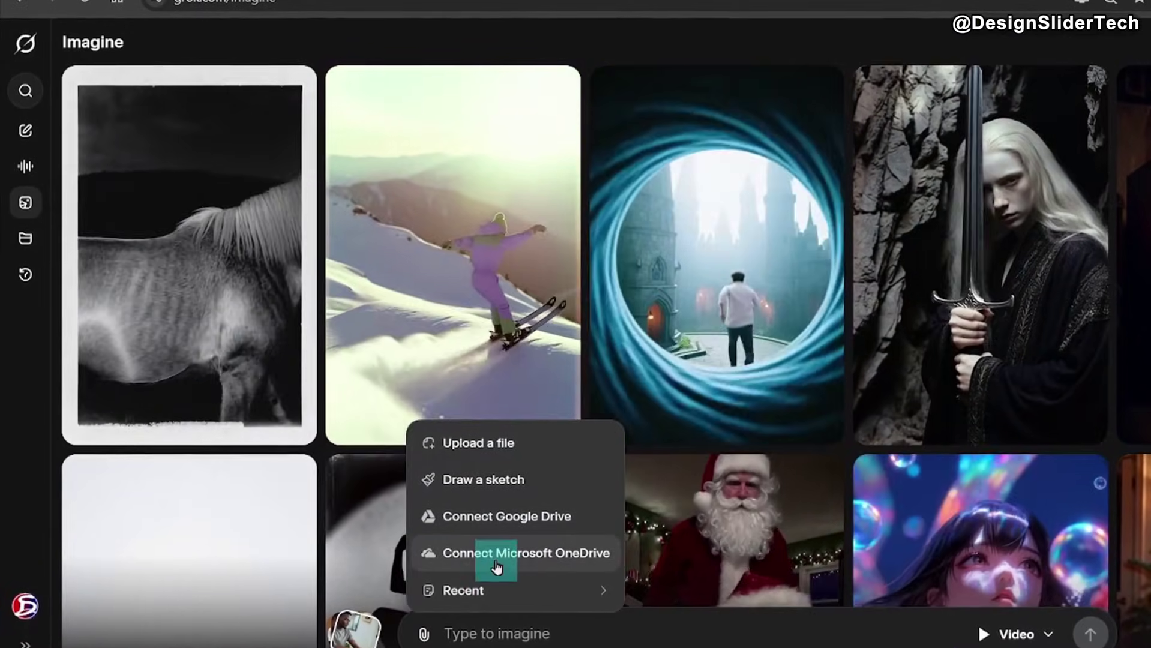
pyautogui.moveTo(495, 594)
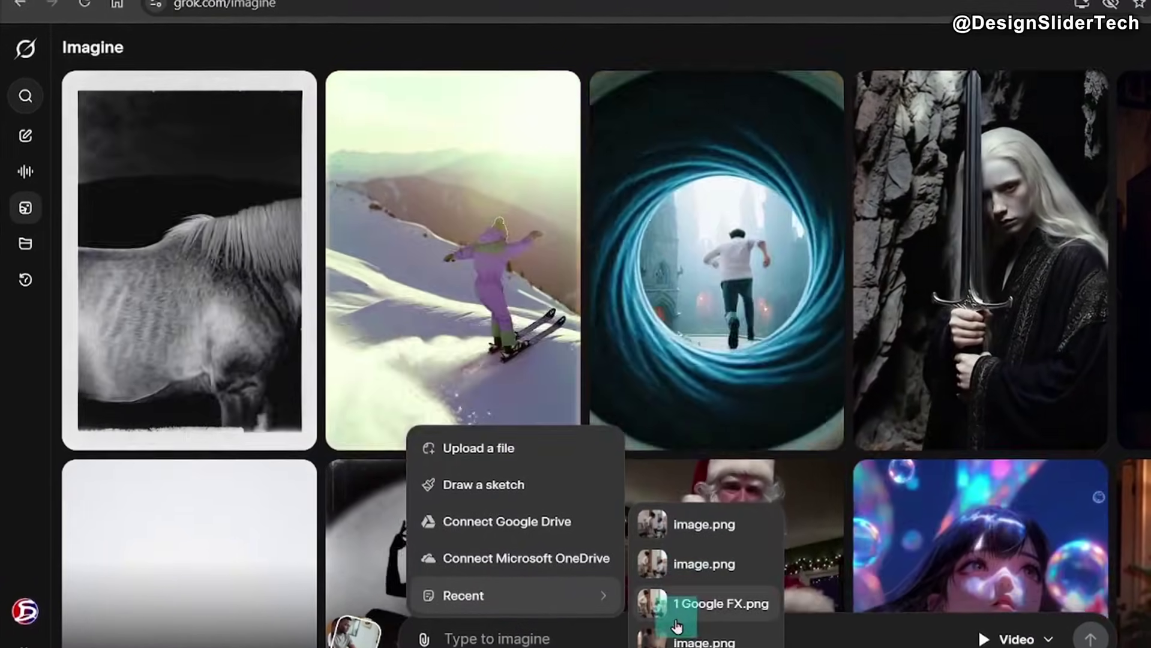
pyautogui.click(682, 602)
pyautogui.click(525, 637)
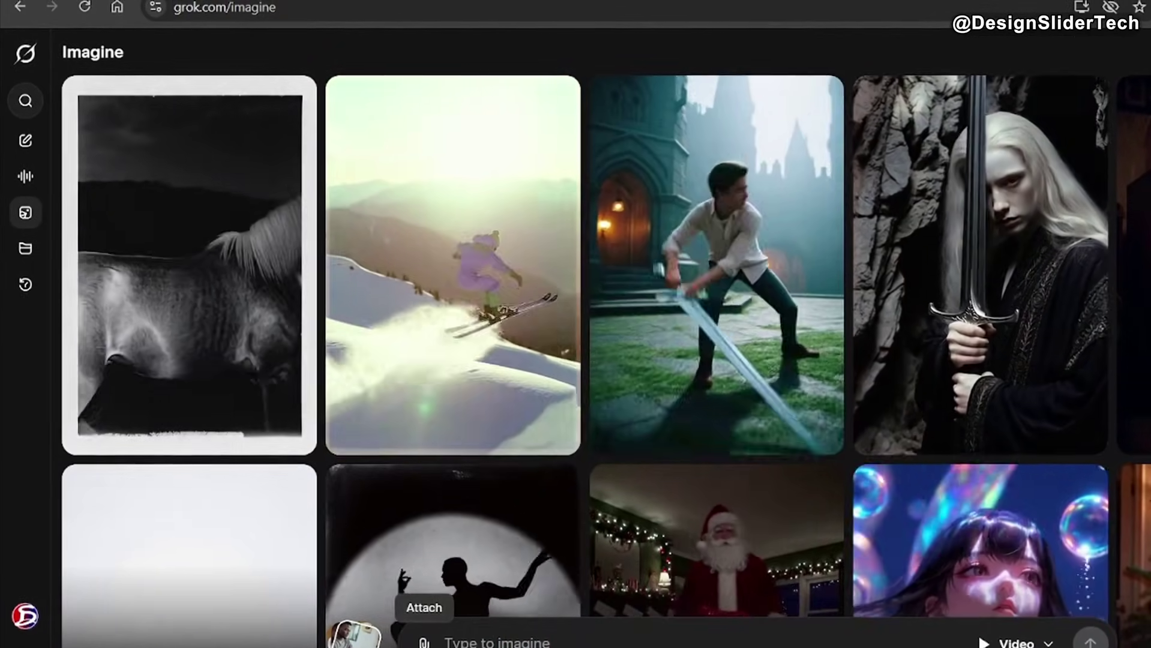
pyautogui.click(424, 641)
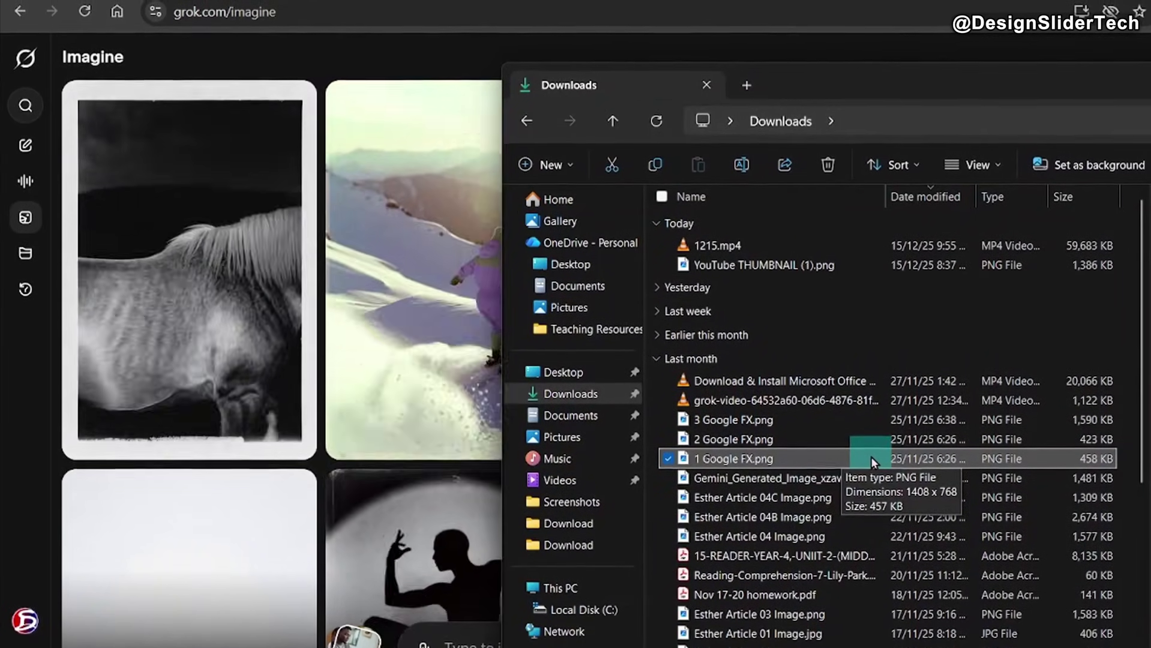
pyautogui.moveTo(871, 461); pyautogui.dragTo(371, 501)
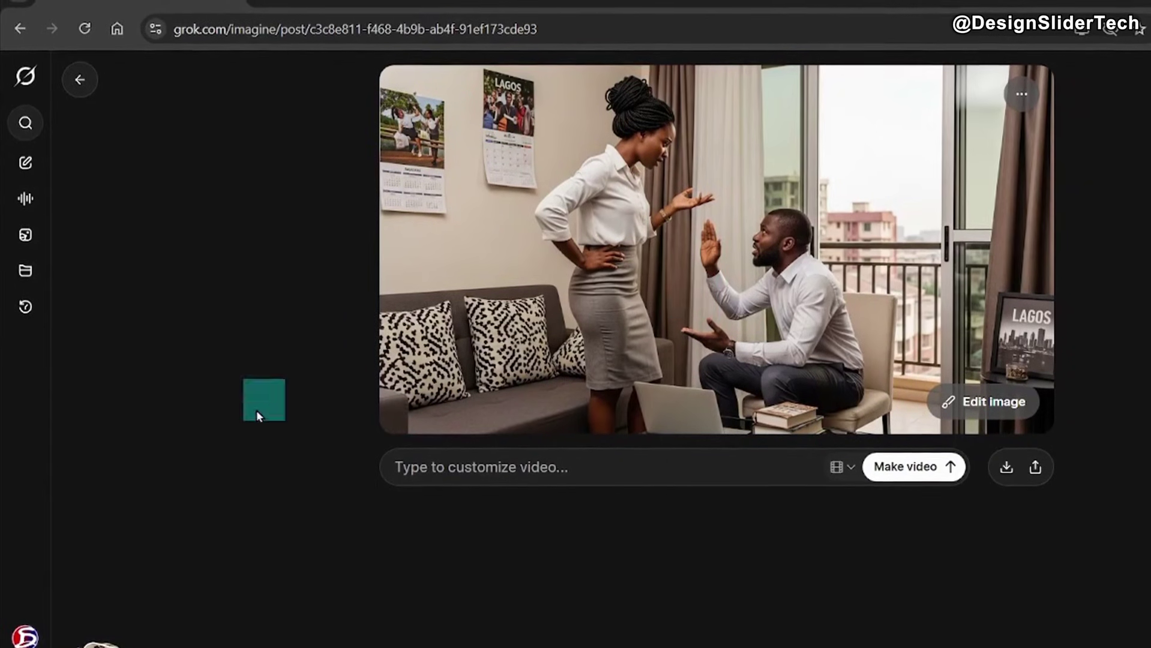
# Copy the note's prompt beginning "The wife, in an argument with the man" into the video customization prompt.
pyautogui.click(18, 641)
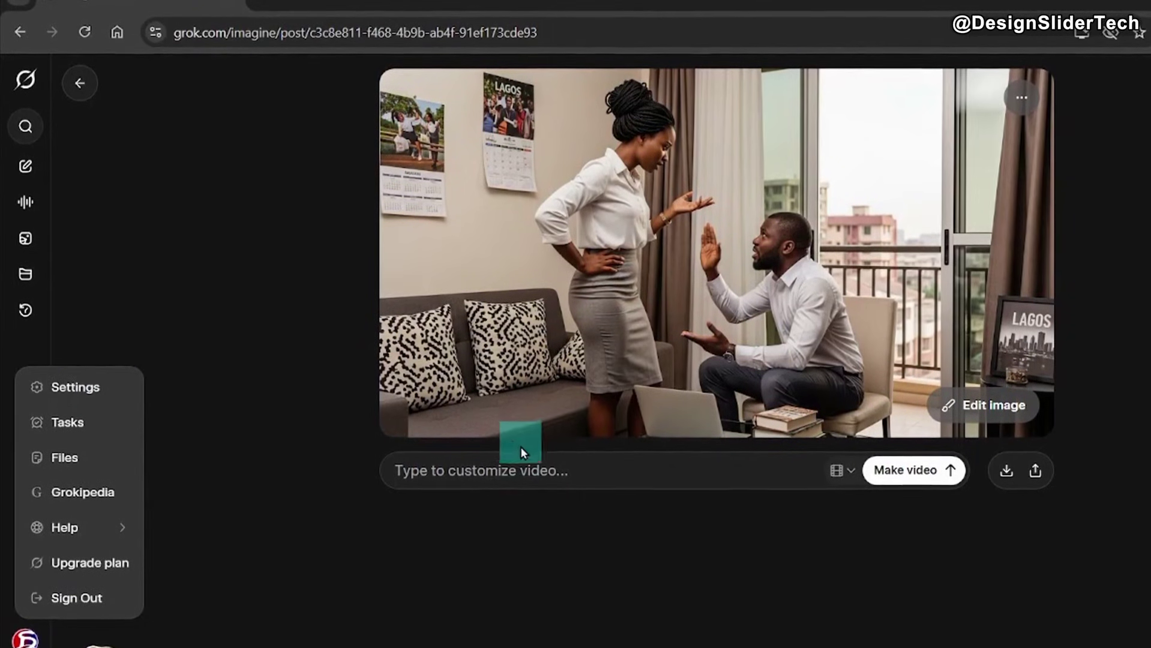
pyautogui.click(516, 471)
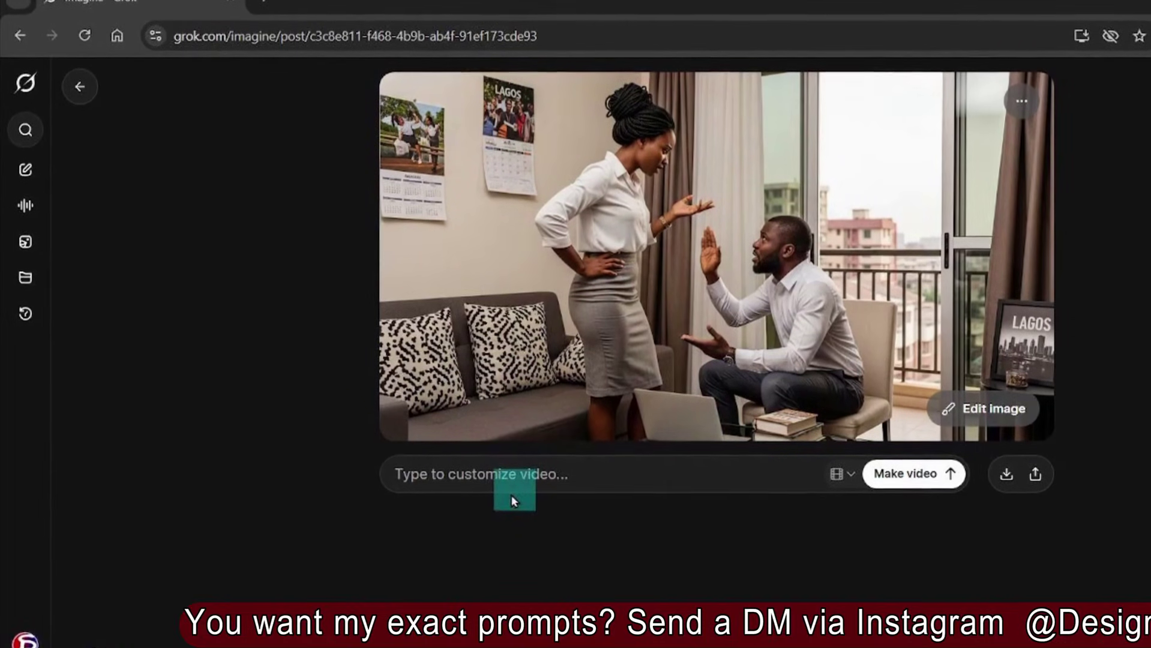
pyautogui.hotkey('alt', 'Tab')
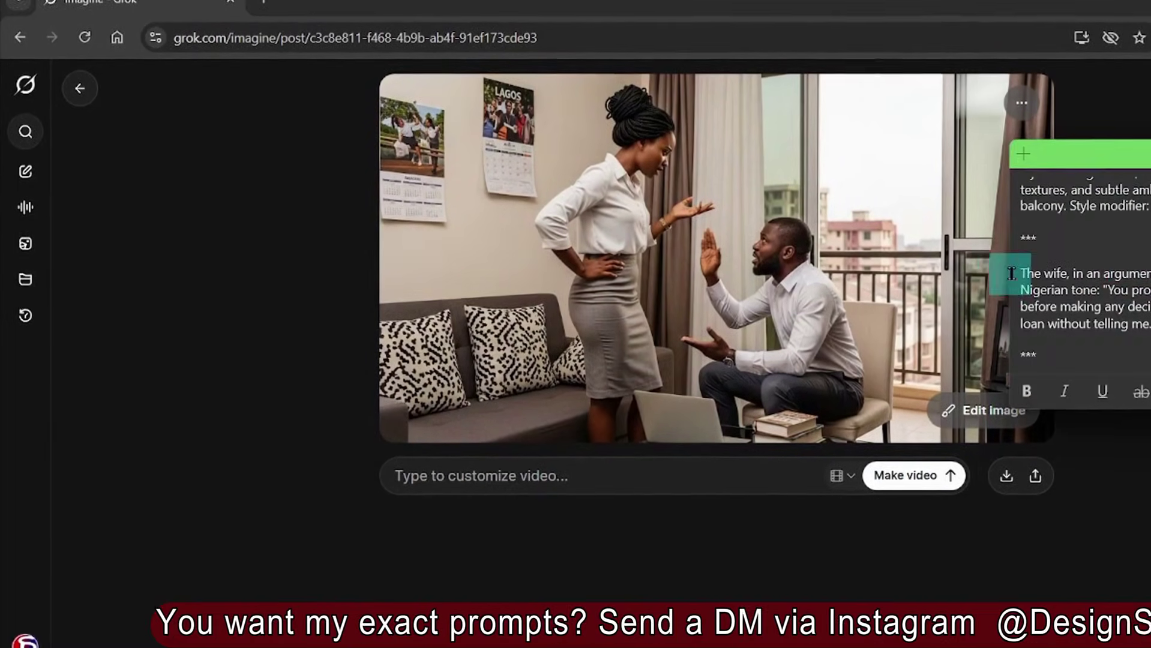
pyautogui.moveTo(1021, 273); pyautogui.dragTo(1147, 327)
pyautogui.click(550, 470)
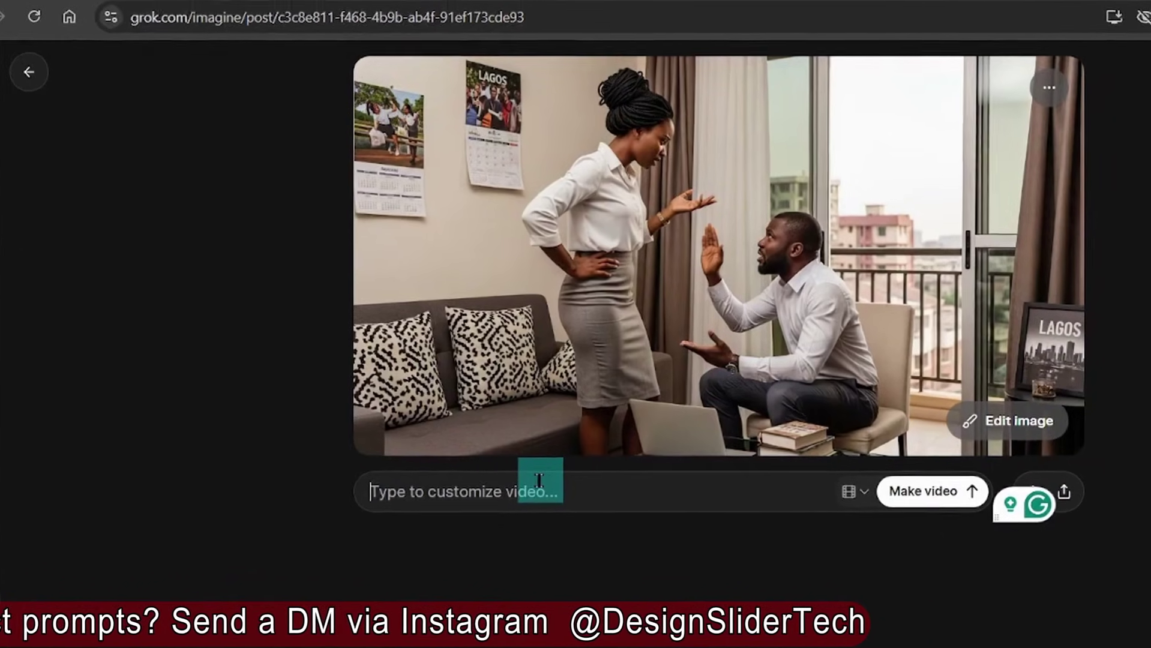
pyautogui.write('The wife, in an argument with the man, she says in a Nigerian tone: "You promised we\'d discuss the budget before making any decisions, yet you went ahead for that loan without telling me."')
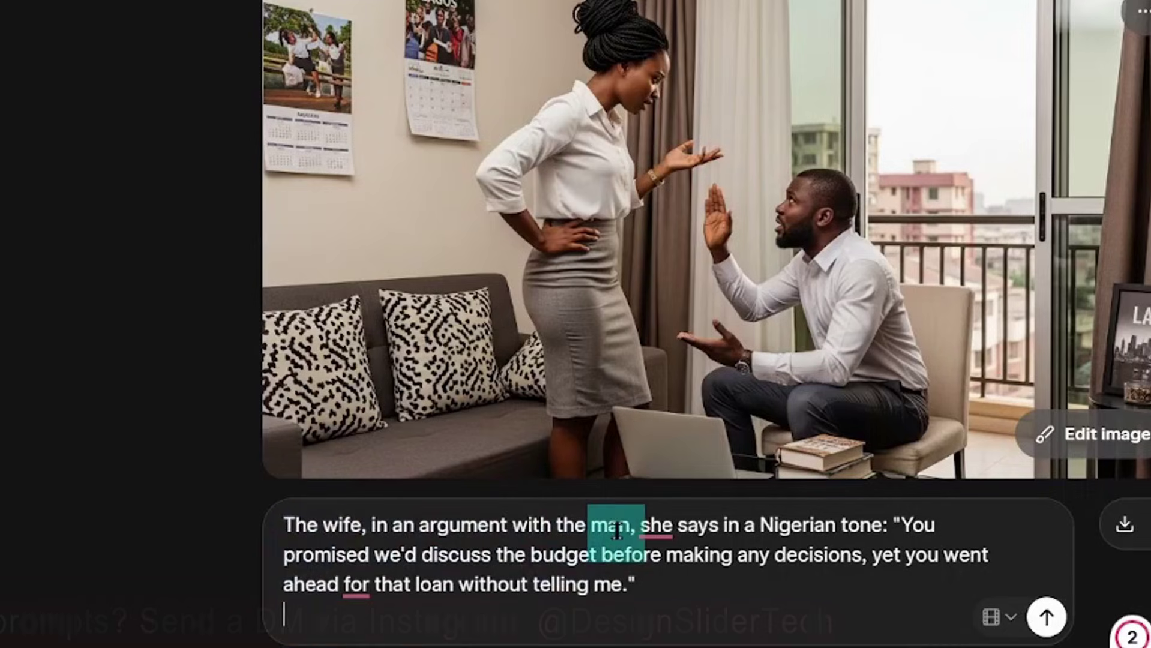
# Review the wife's quoted dialogue in the prompt and generate the video from it.
pyautogui.moveTo(893, 526); pyautogui.dragTo(943, 572)
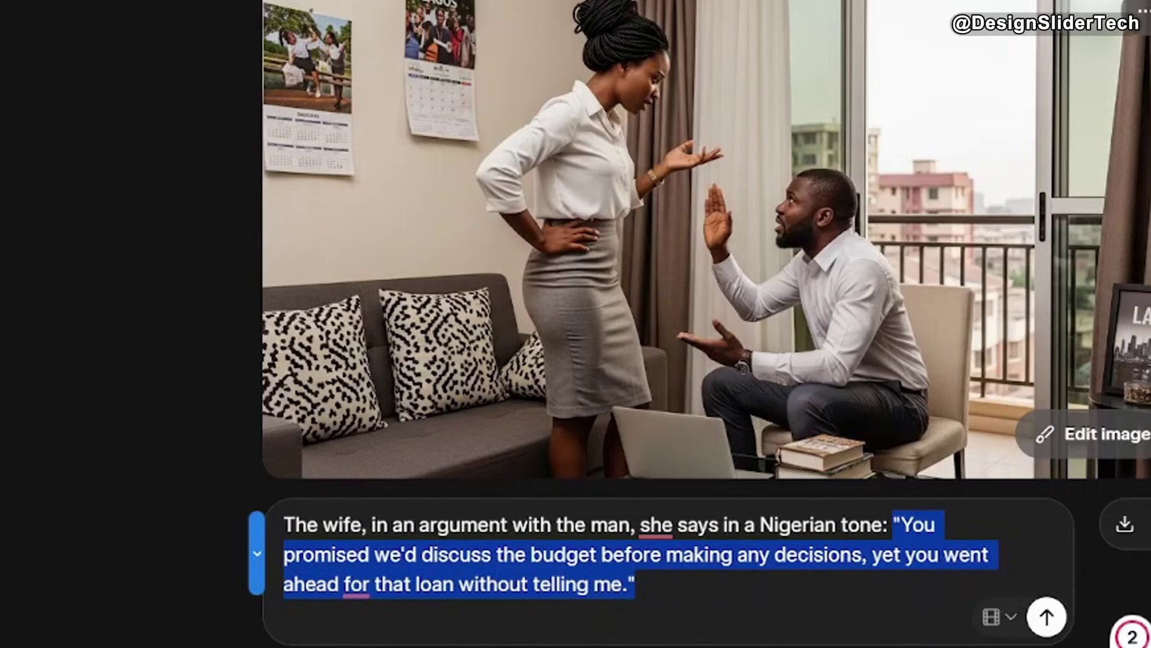
pyautogui.click(1123, 515)
pyautogui.click(1047, 618)
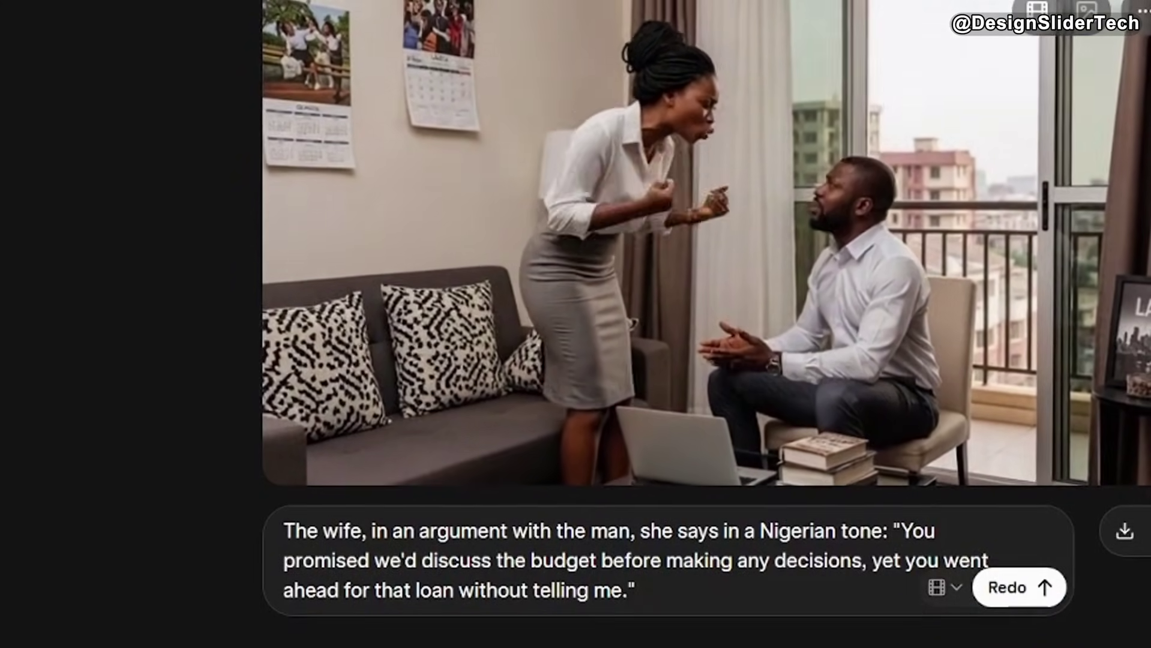
# Download the generated video as 1 grok-video-c3c8e811-f468-4b9b-ab4f-91ef173cde93.mp4.
pyautogui.moveTo(304, 437)
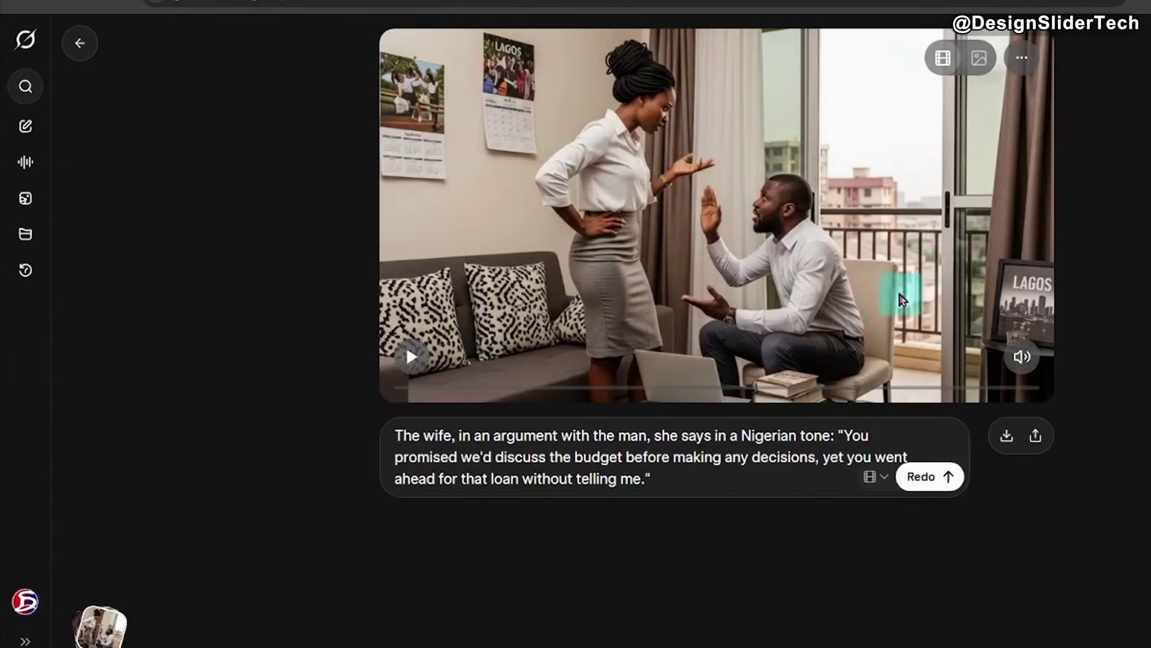
pyautogui.click(1006, 438)
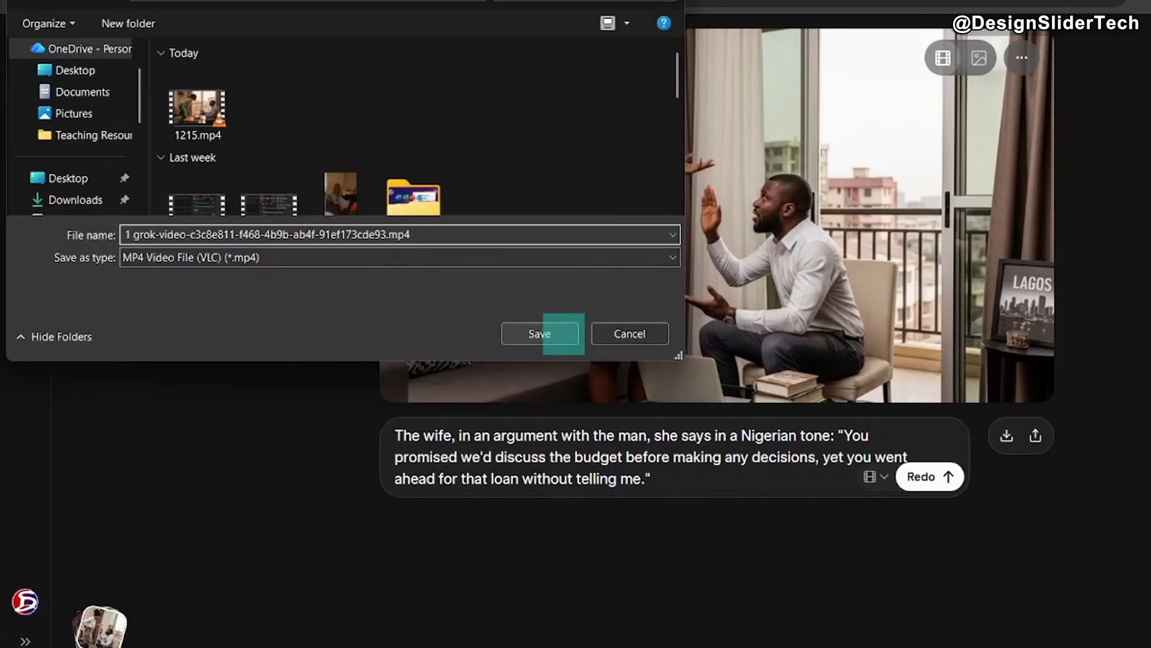
pyautogui.click(541, 336)
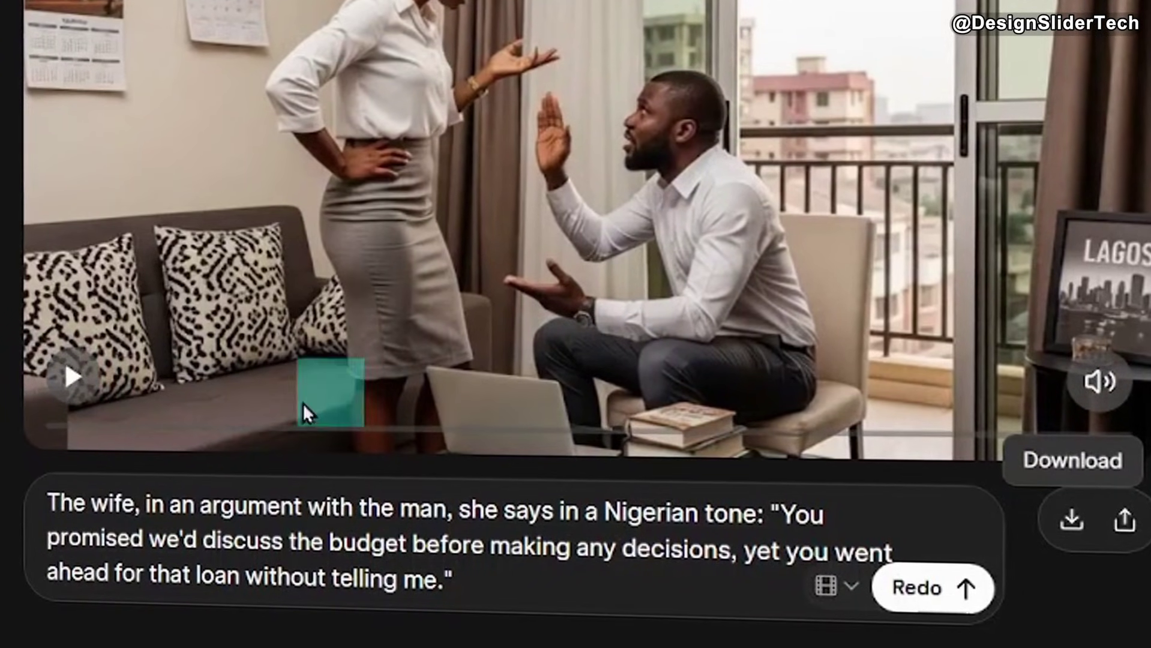
# Move the video's playback to its final frame and copy that frame.
pyautogui.click(321, 431)
pyautogui.moveTo(321, 441); pyautogui.dragTo(1128, 446)
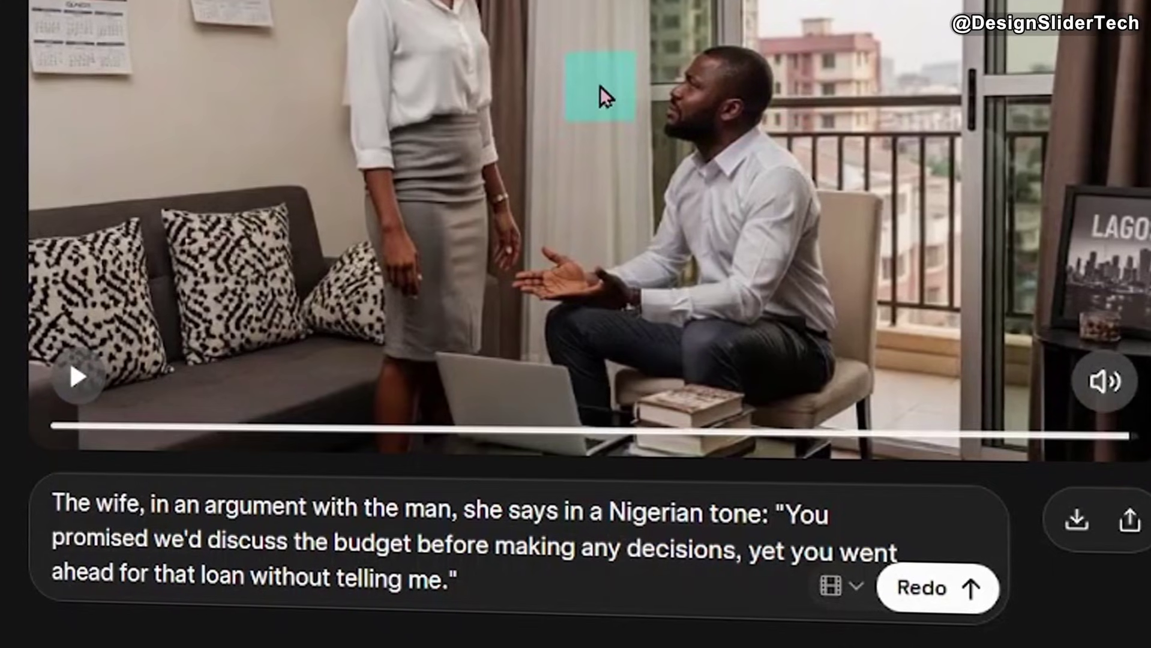
pyautogui.rightClick(600, 87)
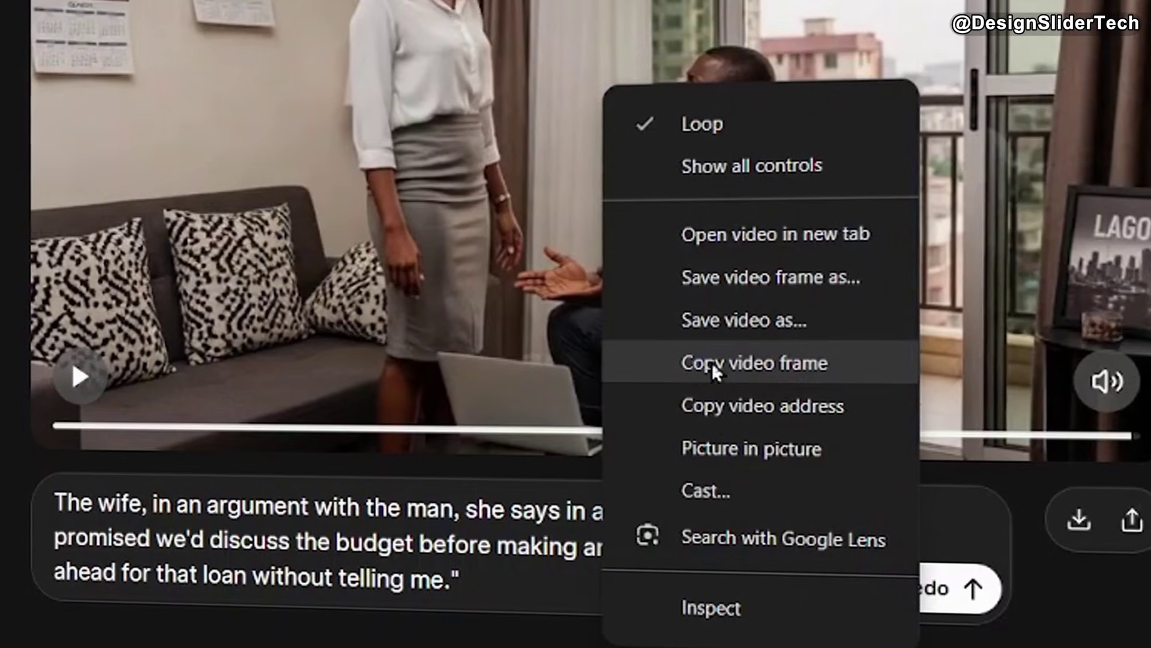
pyautogui.click(853, 361)
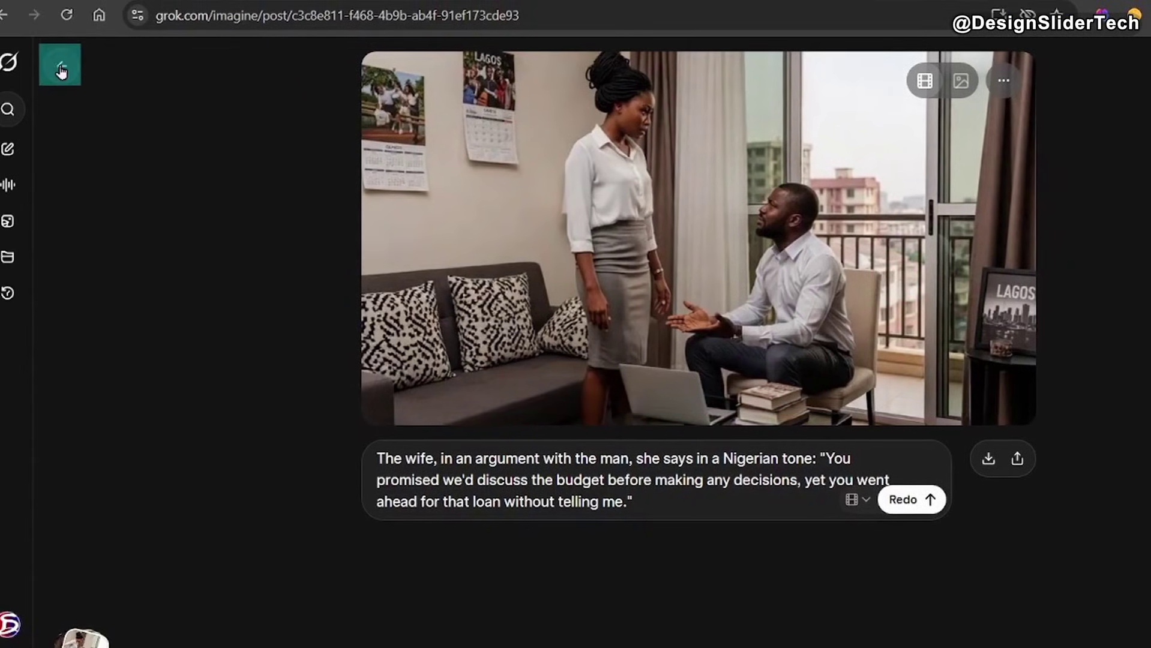
# Return to the Imagine gallery and paste the copied video frame as the starting image for a new video.
pyautogui.click(60, 66)
pyautogui.click(467, 599)
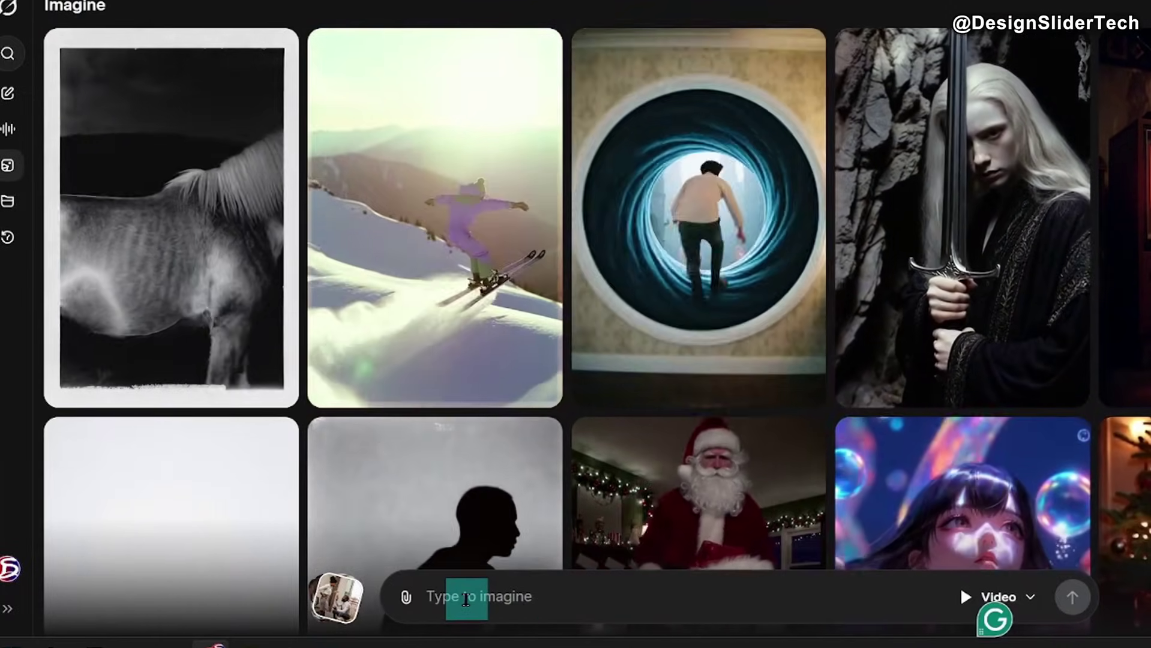
pyautogui.rightClick(466, 598)
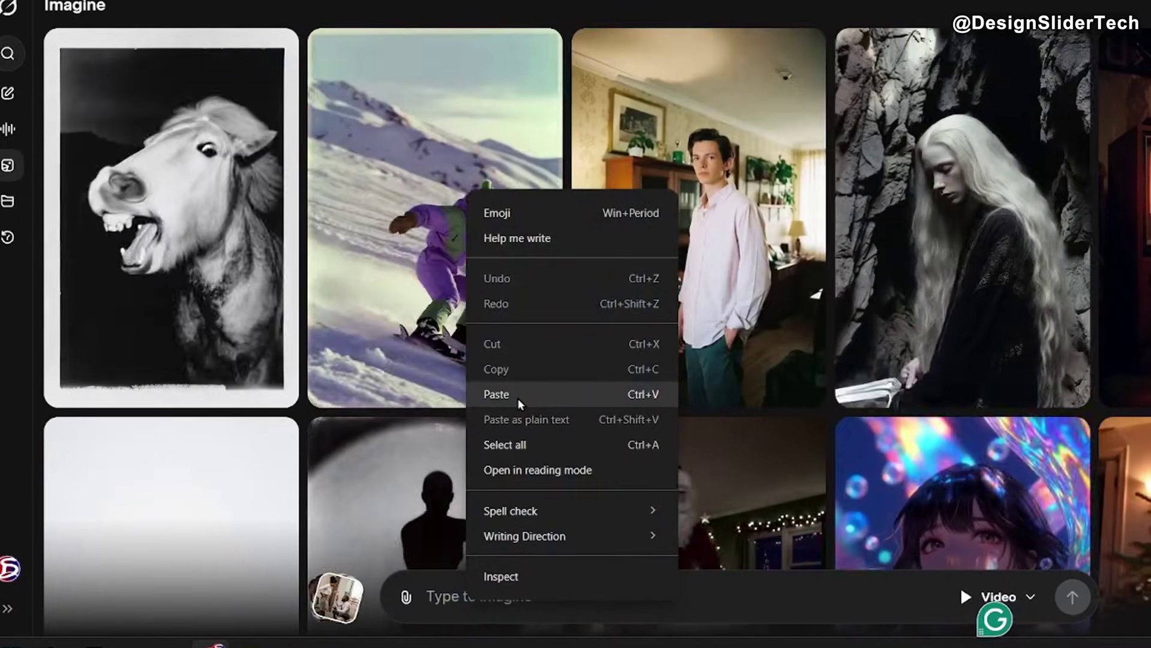
pyautogui.click(517, 398)
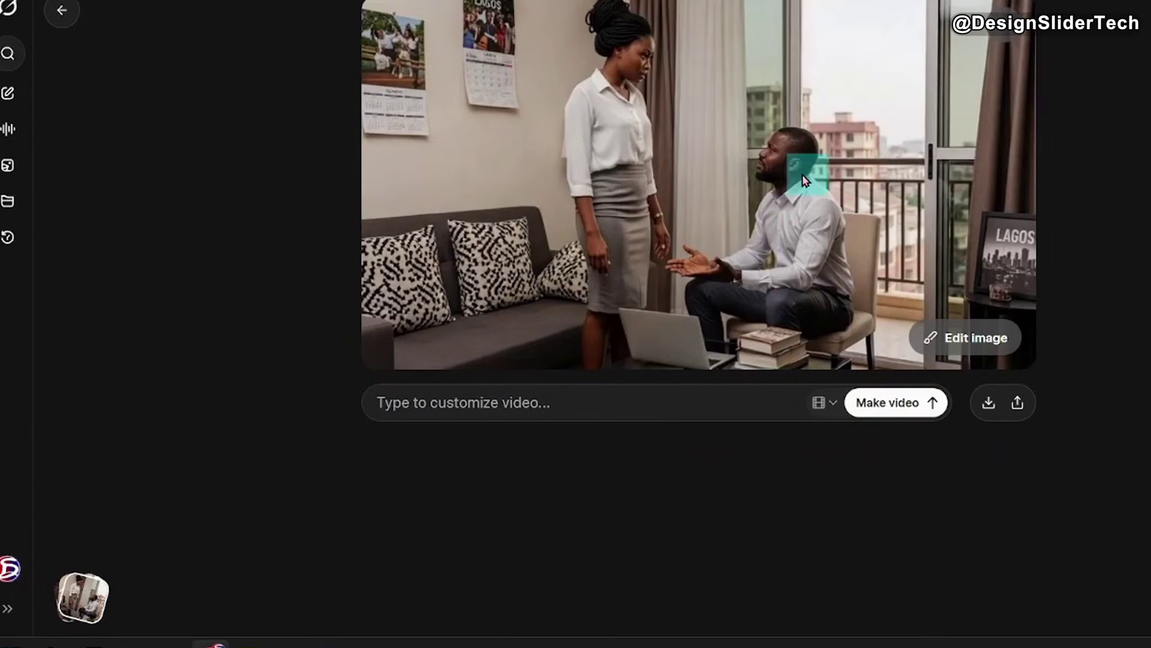
# Copy the note's prompt beginning "The husband, in an argument with the woman" into the new image's video prompt and highlight its opening words.
pyautogui.hotkey('alt', 'Tab')
pyautogui.tripleClick(1137, 227)
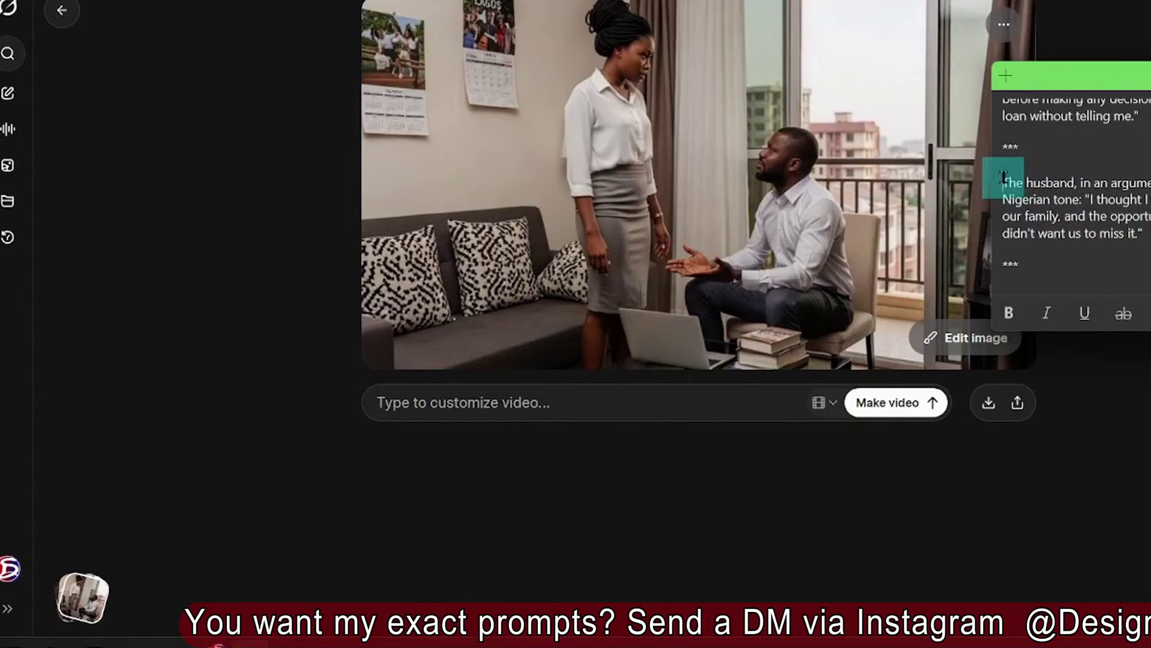
pyautogui.moveTo(1002, 182); pyautogui.dragTo(695, 336)
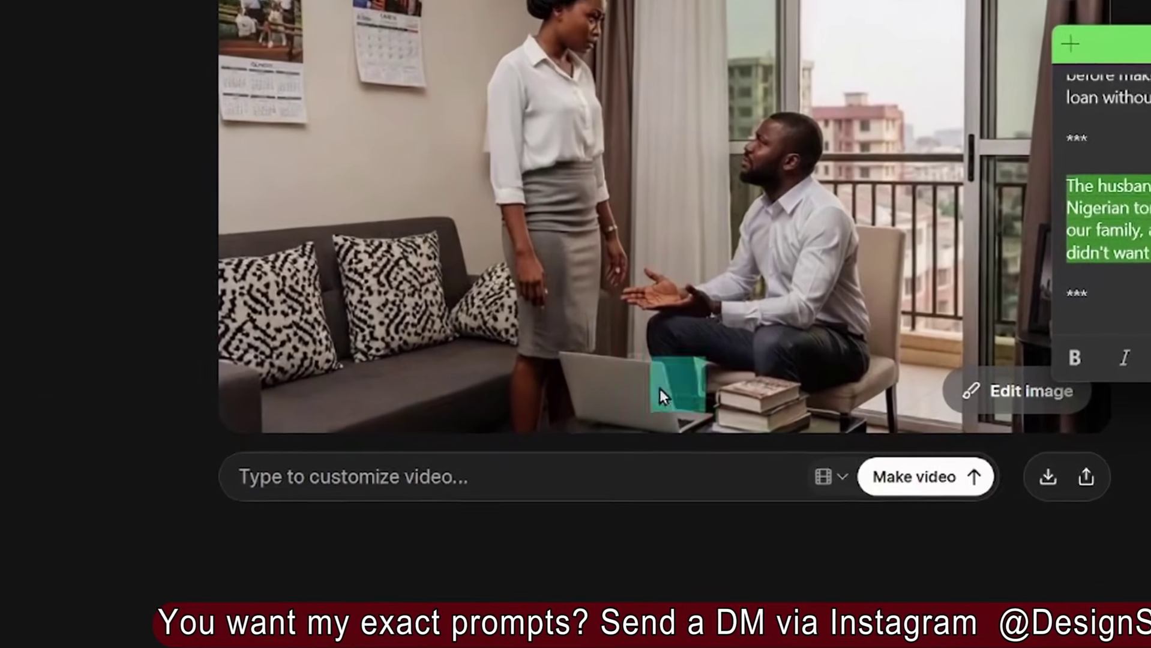
pyautogui.moveTo(659, 388); pyautogui.dragTo(402, 478)
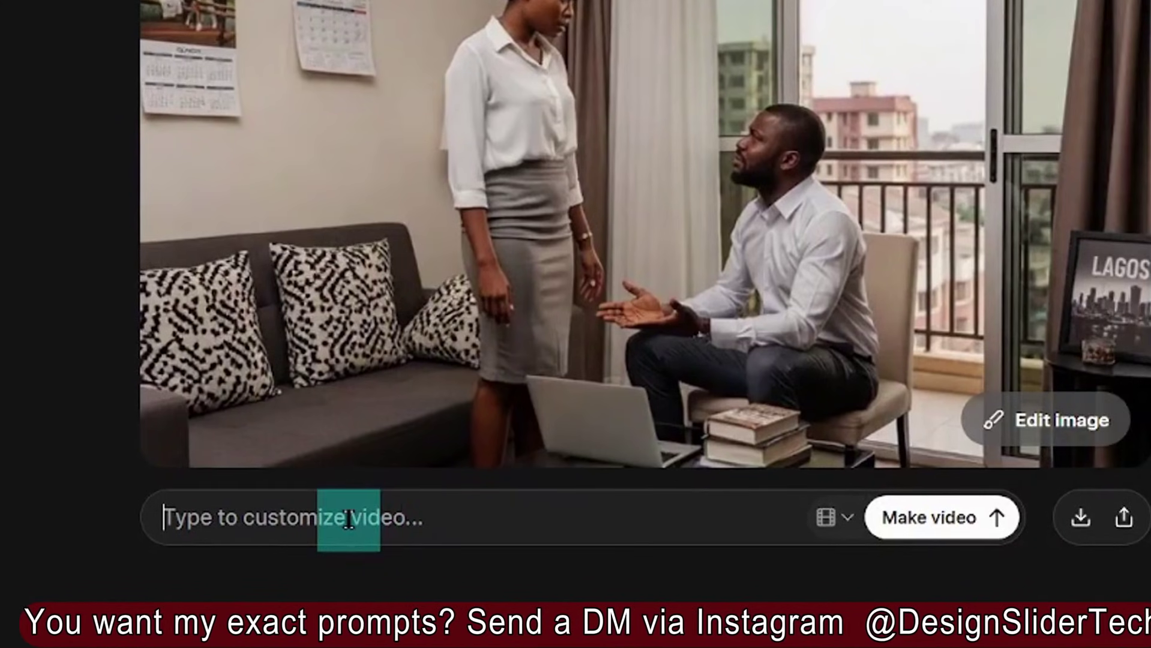
pyautogui.moveTo(348, 520); pyautogui.dragTo(348, 520)
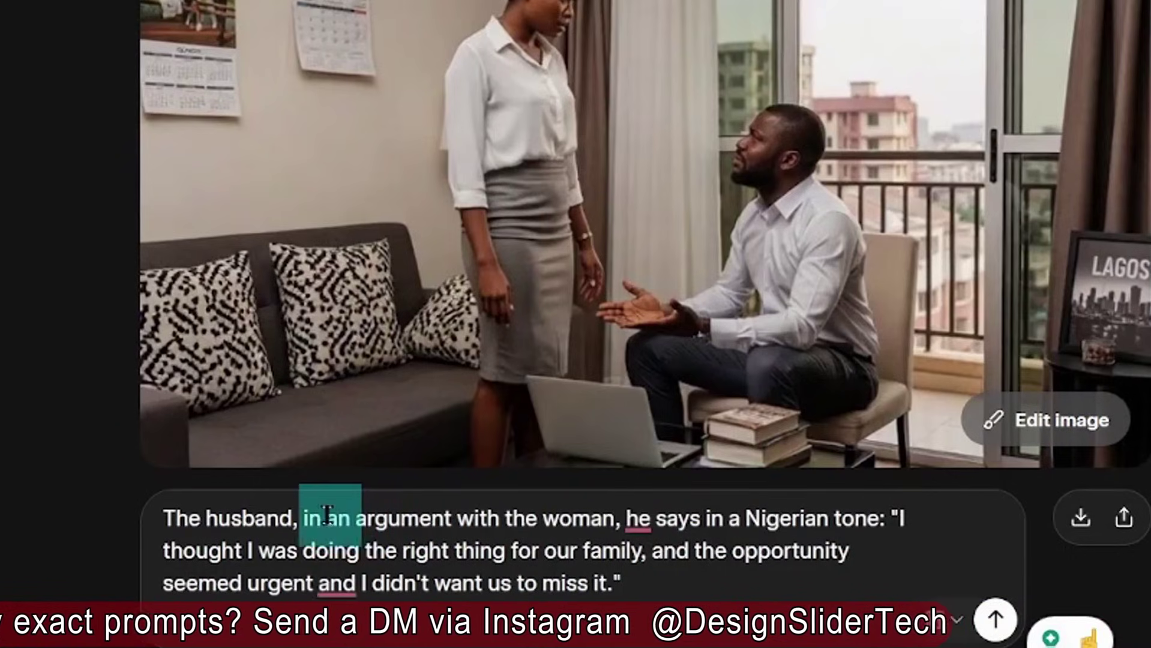
pyautogui.moveTo(303, 520); pyautogui.dragTo(110, 546)
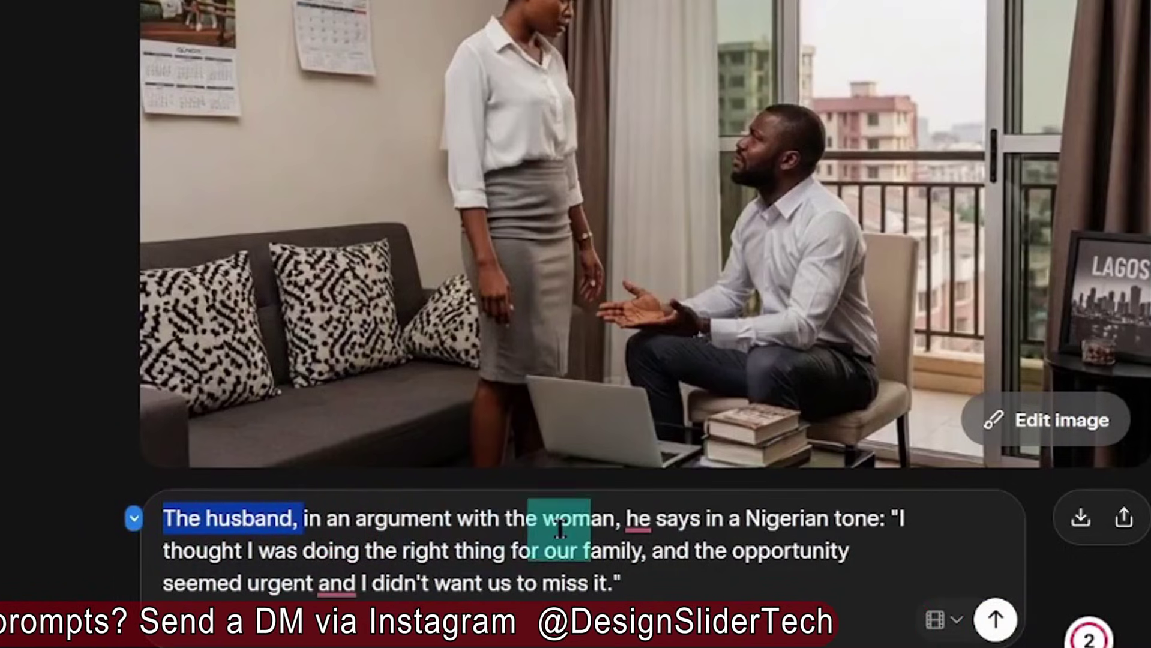
# Highlight the husband's quoted dialogue in the prompt, generate the video from it, and preview the resulting clip.
pyautogui.moveTo(892, 518); pyautogui.dragTo(913, 582)
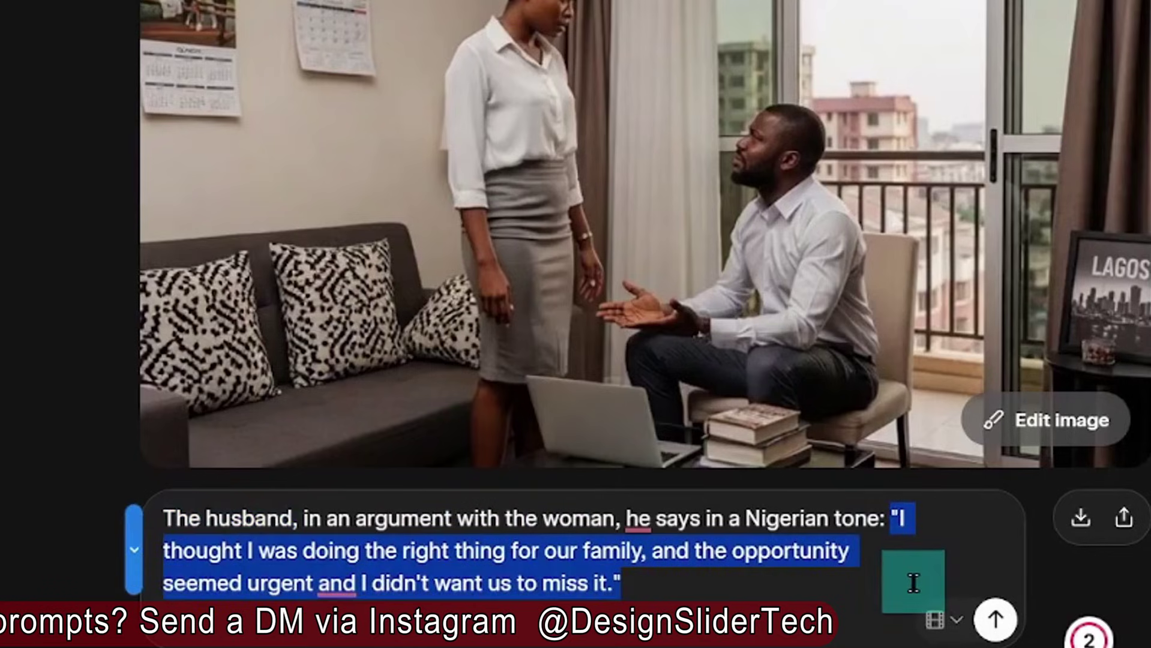
pyautogui.click(996, 619)
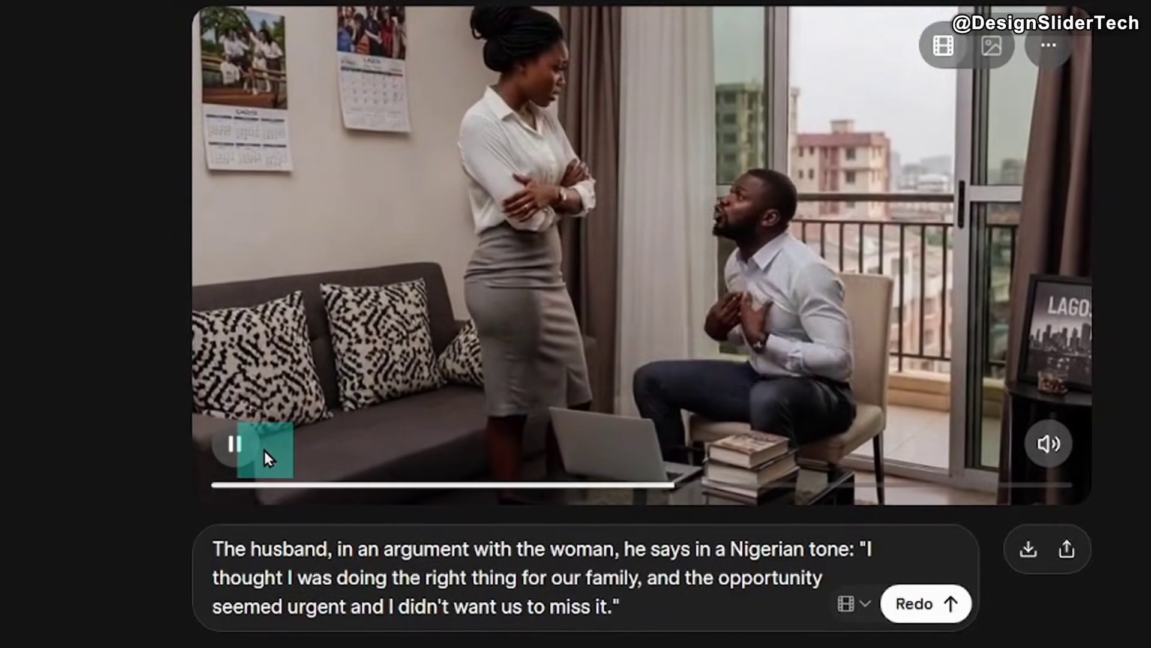
pyautogui.click(231, 447)
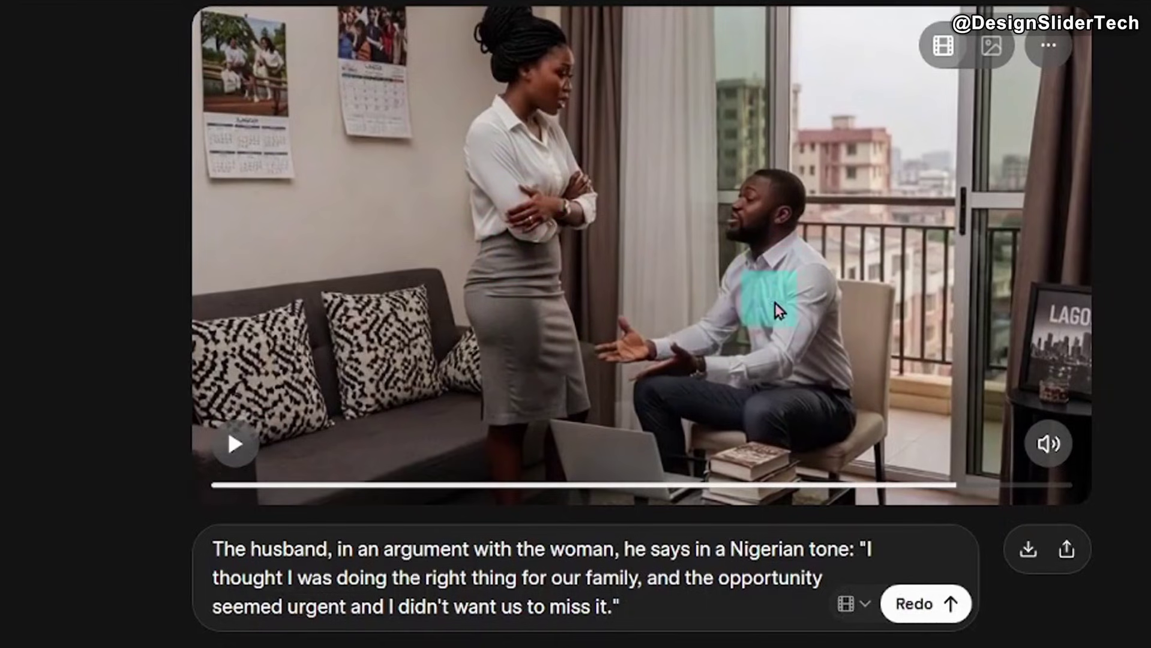
pyautogui.click(234, 445)
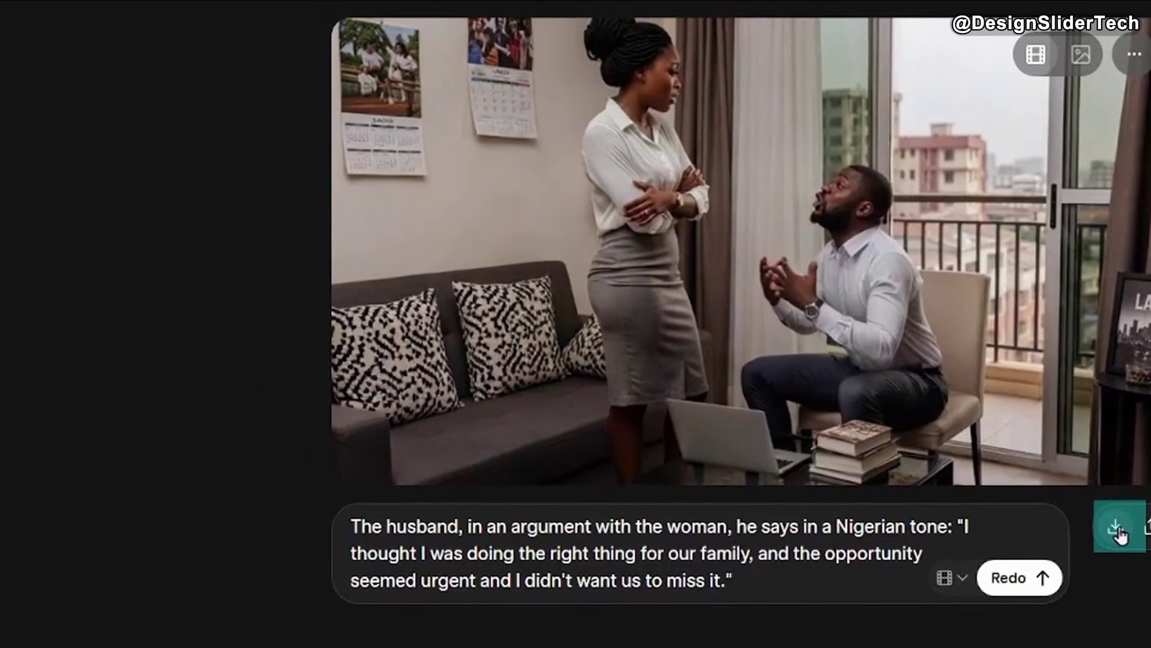
# Download the generated video as 2 grok-video-abb5934d-e270-4a0b-9688-89a54ec7ab36.mp4.
pyautogui.click(1113, 535)
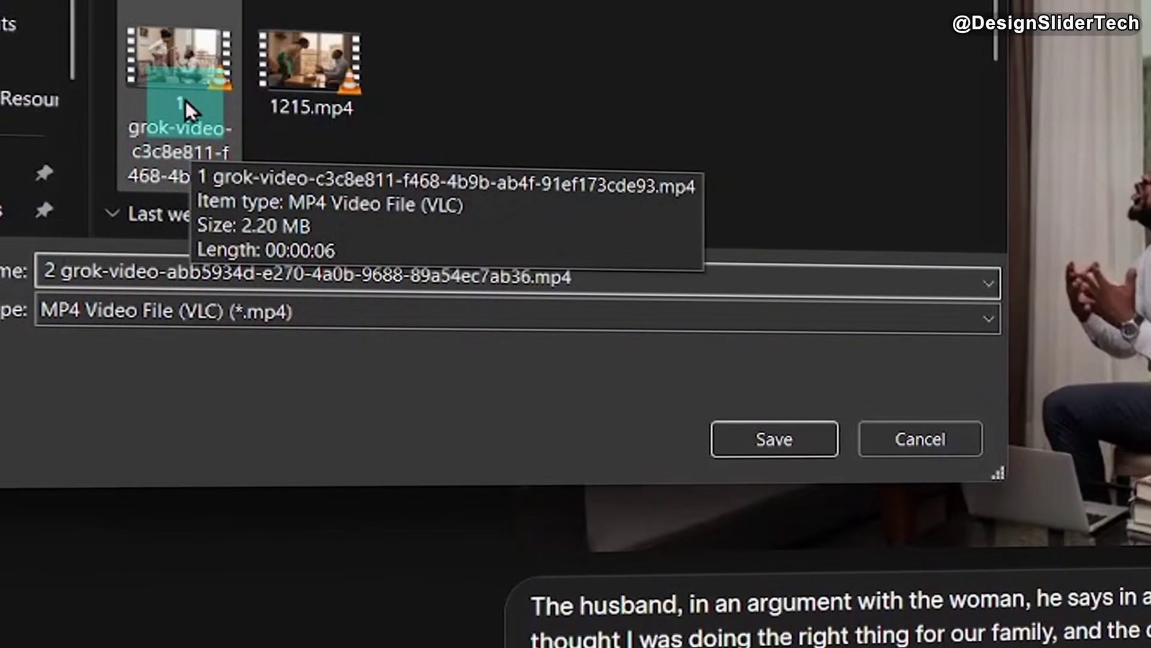
pyautogui.moveTo(58, 273); pyautogui.dragTo(7, 262)
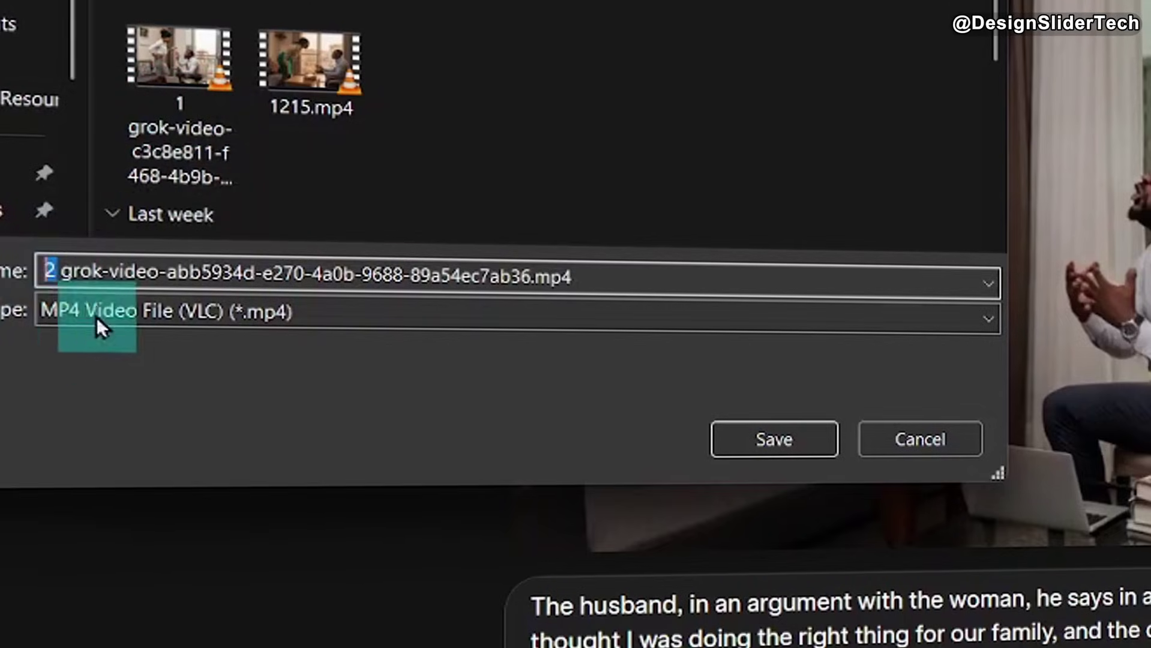
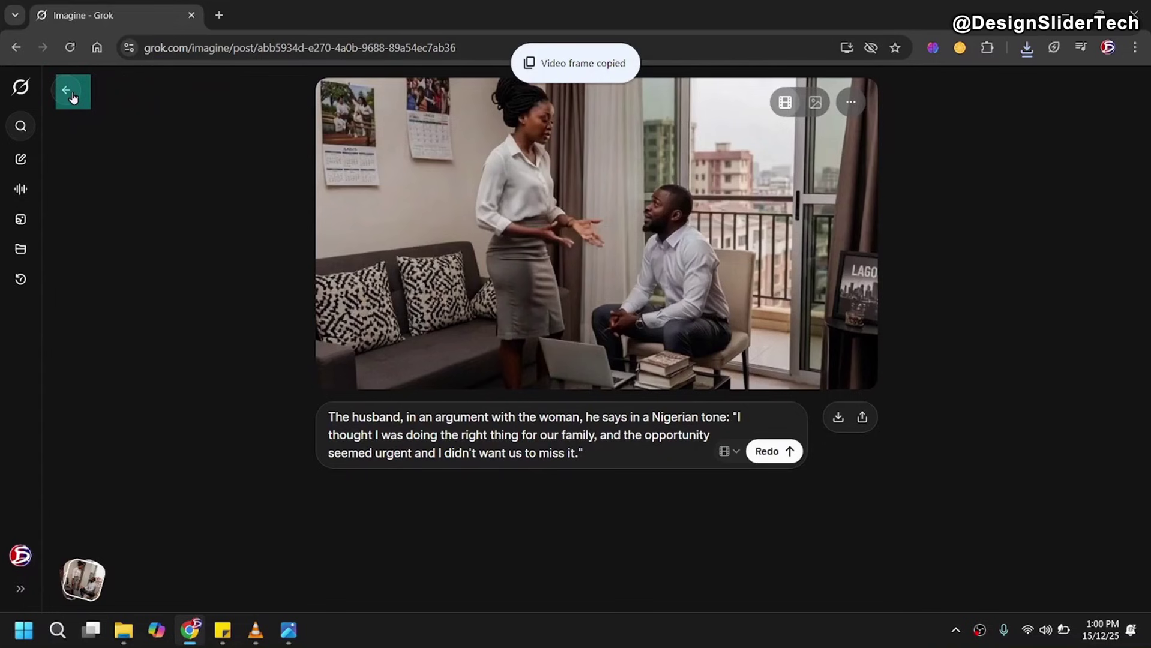
# Go back to the Imagine gallery and paste the second clip's copied frame as the next starting image.
pyautogui.click(72, 97)
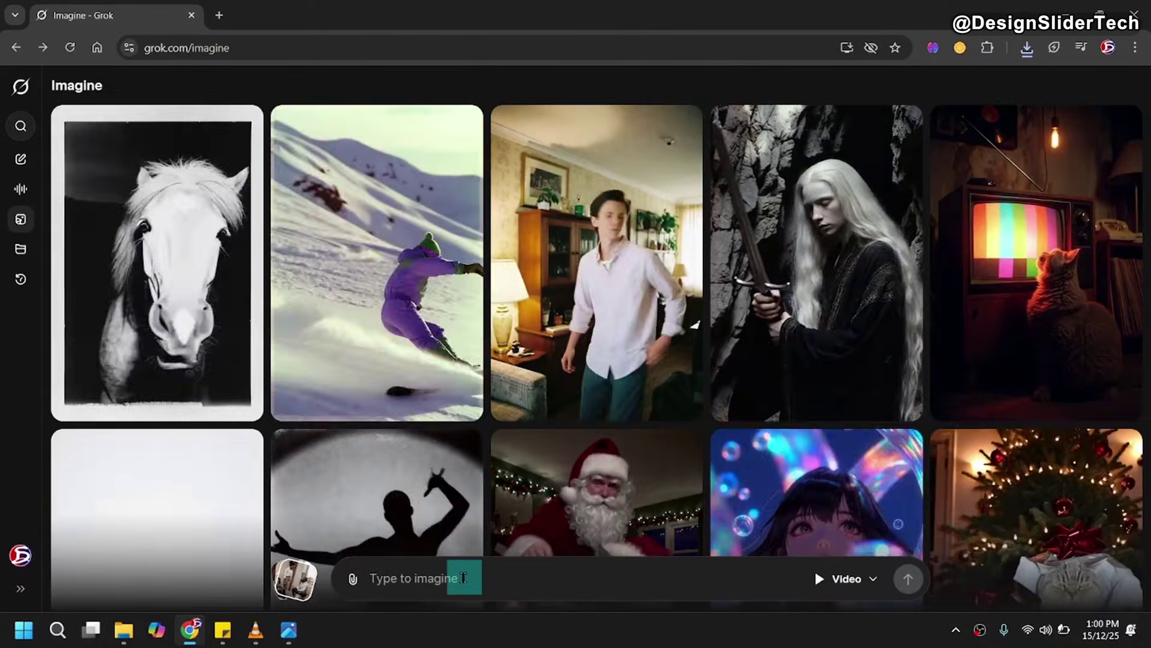
pyautogui.rightClick(465, 581)
pyautogui.click(502, 408)
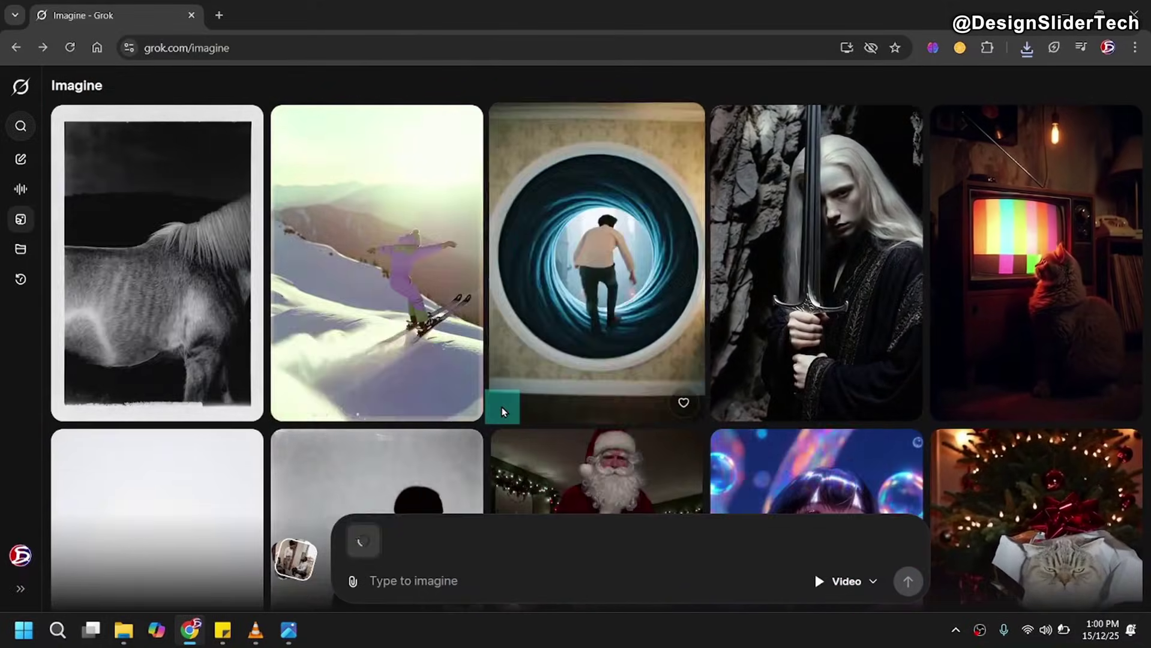
pyautogui.click(346, 594)
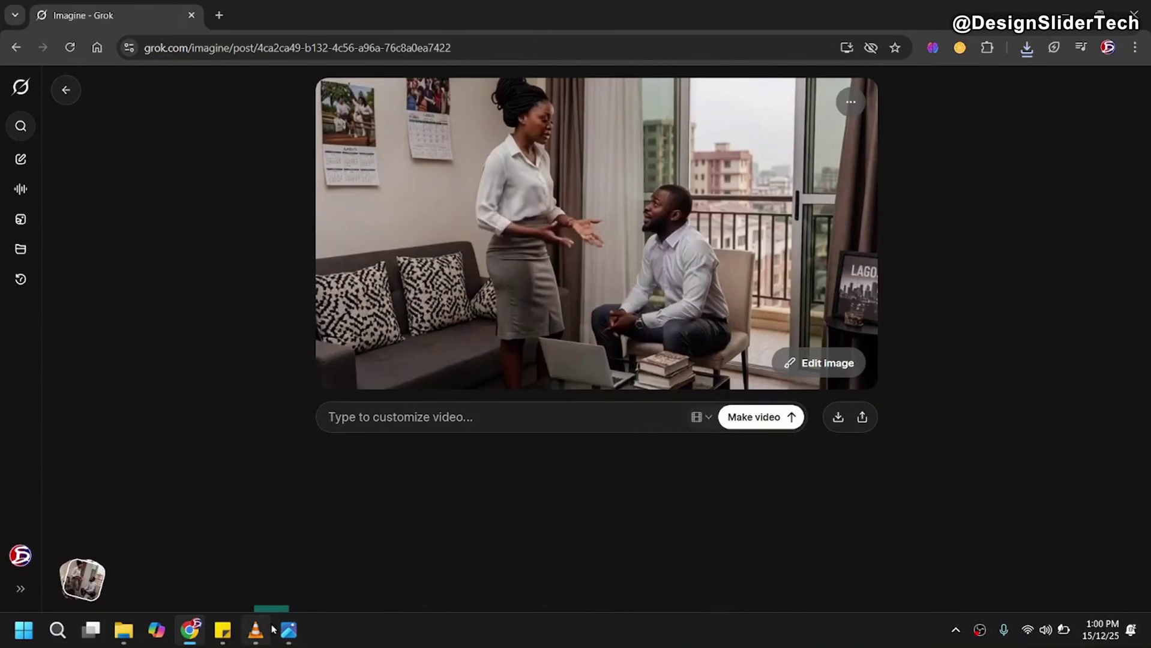
# Copy the note's prompt beginning "The wife, in an argument with the man" into the new image's video prompt.
pyautogui.click(222, 630)
pyautogui.rightClick(973, 267)
pyautogui.click(1015, 286)
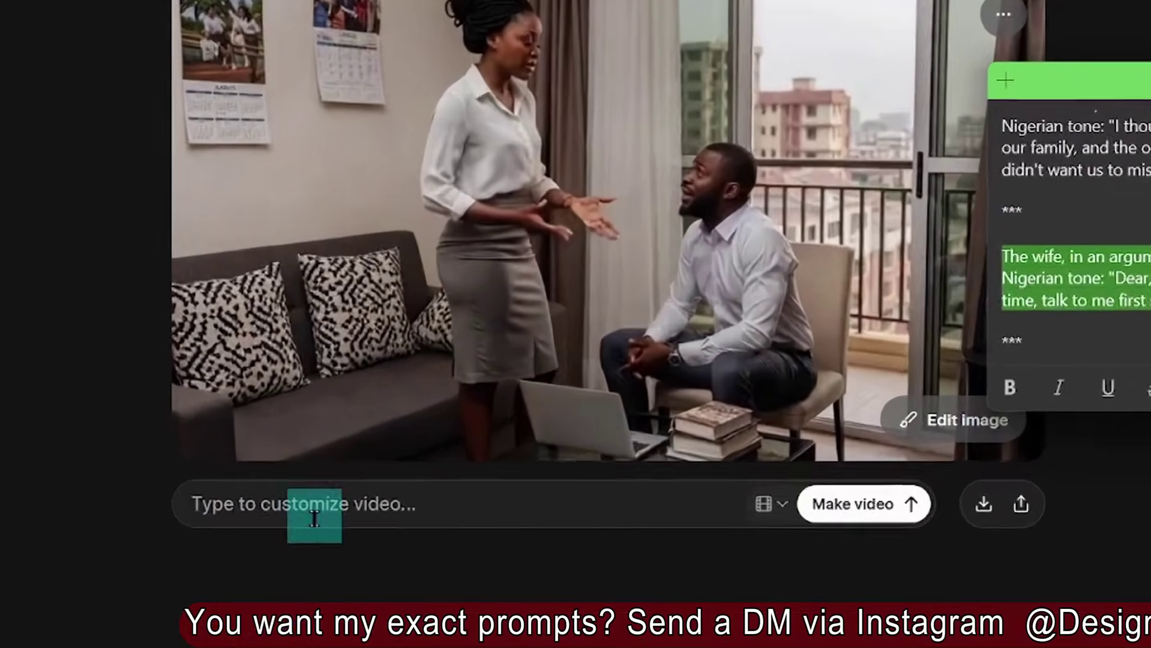
pyautogui.click(409, 423)
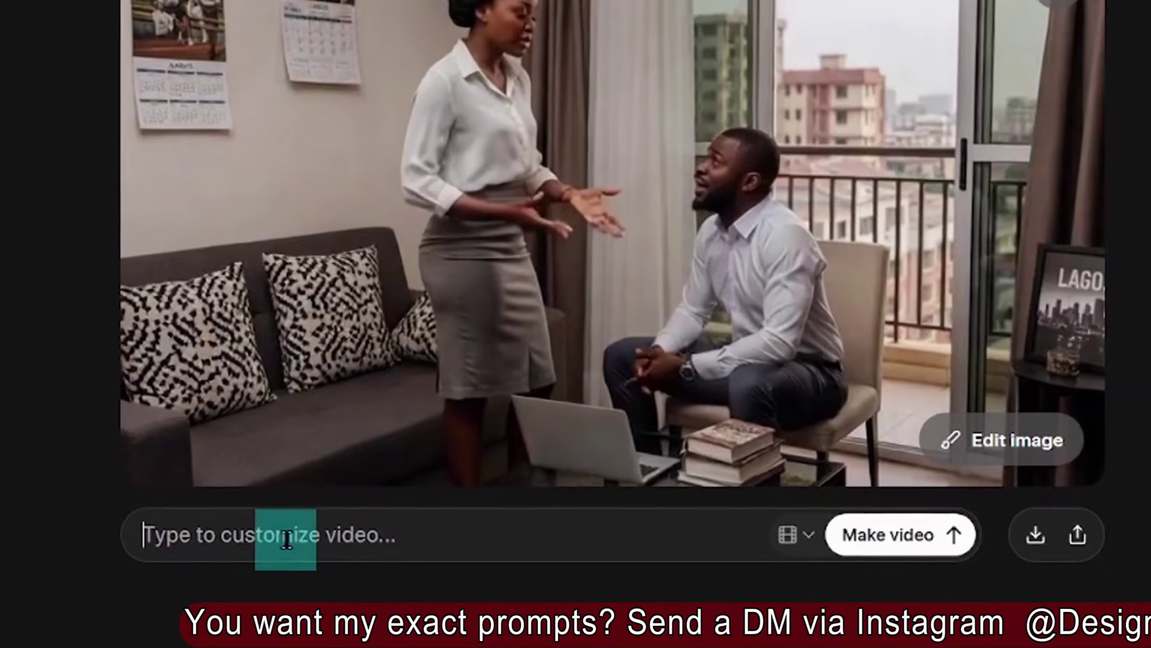
pyautogui.rightClick(288, 538)
pyautogui.click(325, 241)
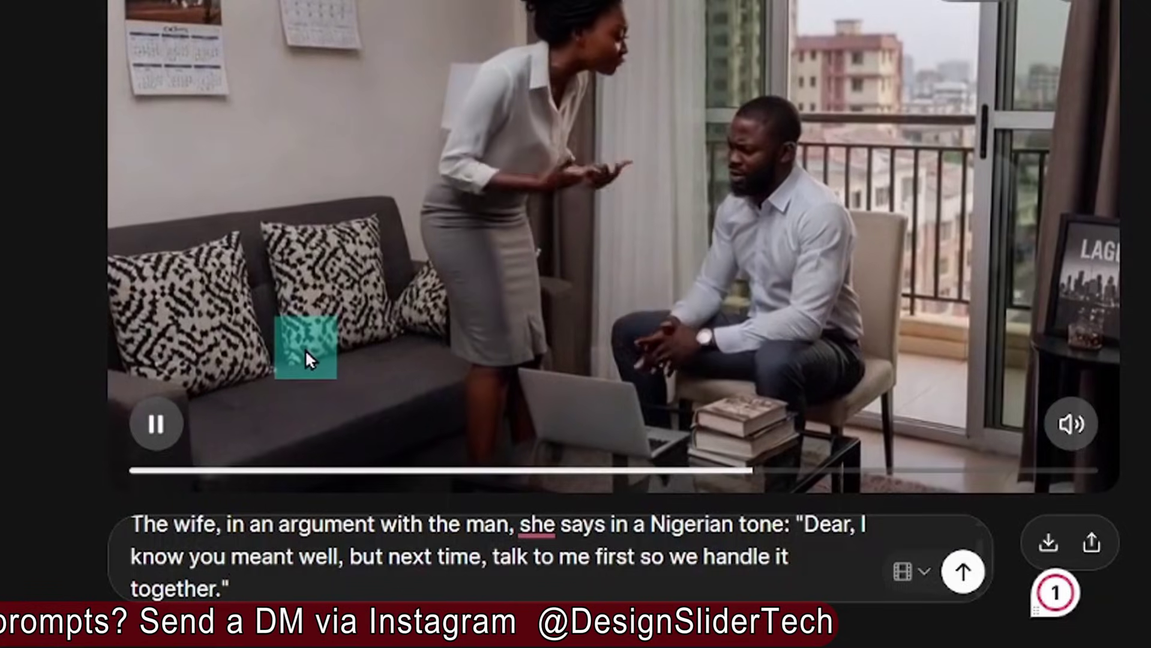
# Pause the wife's generated clip and download it as 3 grok-video-4ca2ca49-b132-4c56-a96a-76c8a0ea7422.mp4.
pyautogui.click(162, 428)
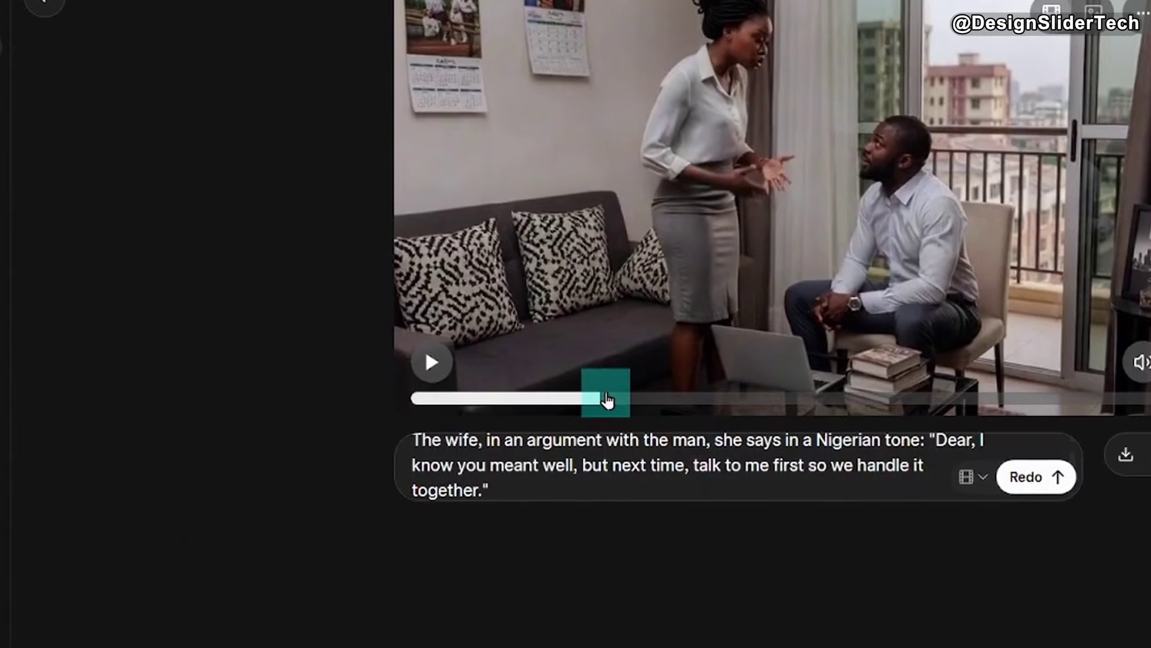
pyautogui.click(1128, 460)
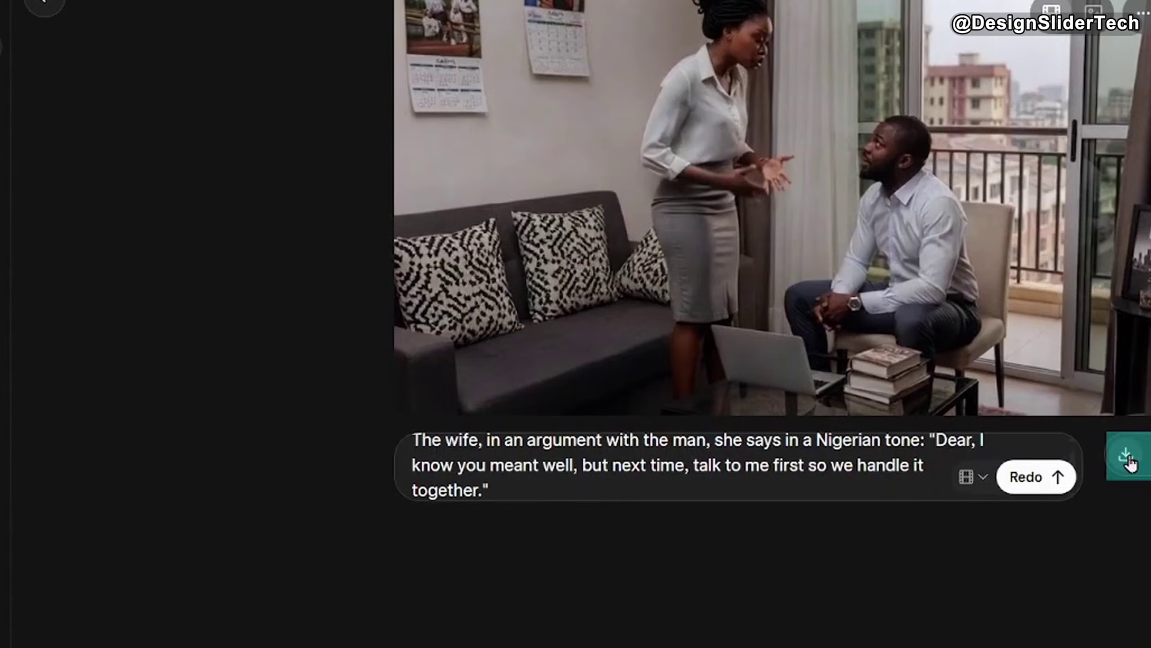
pyautogui.press('Home')
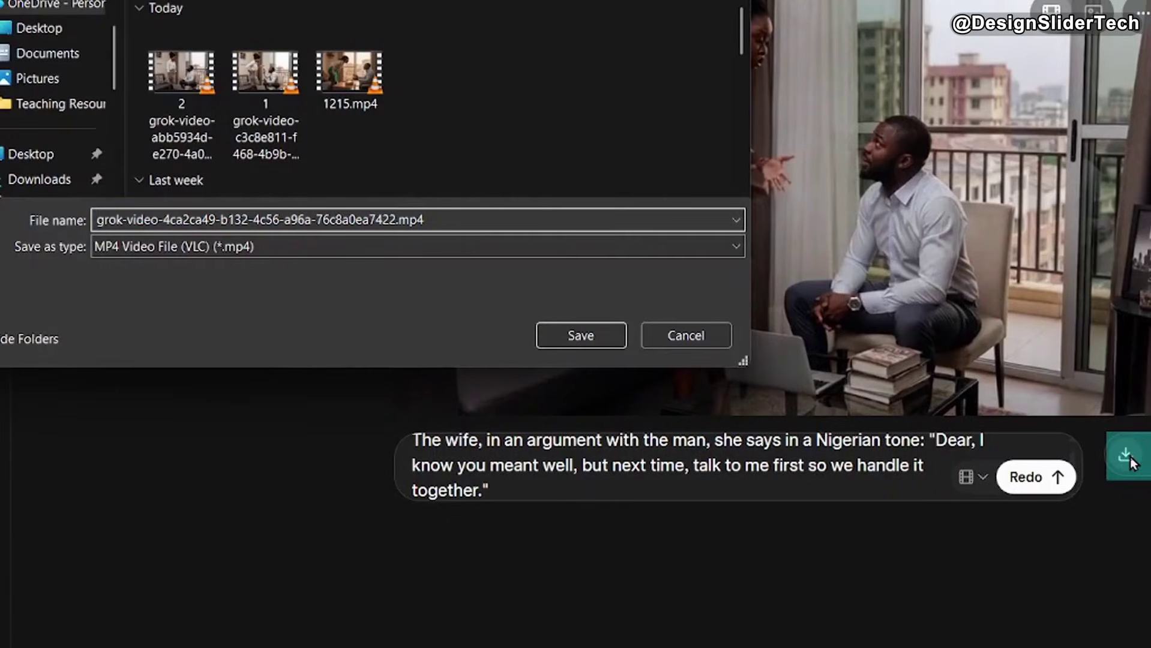
pyautogui.press('Return')
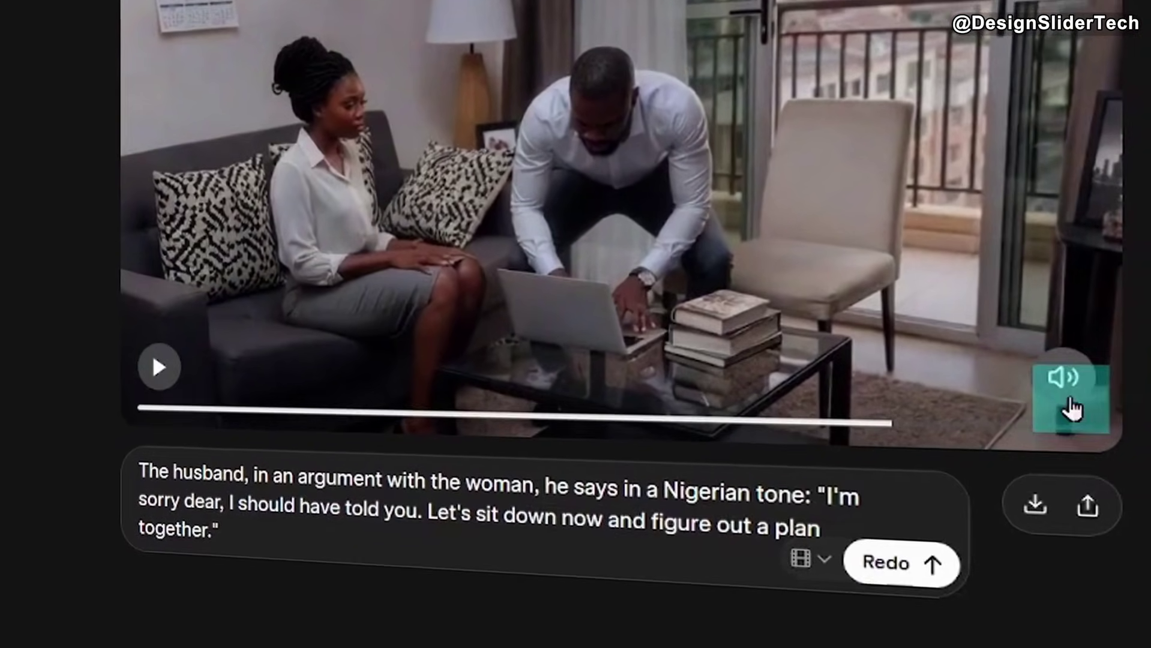
# Mute the husband's apology clip and download it with the number 4 before grok-video-e551466c-b712-43cf-b0f8-793535fafd2d.mp4.
pyautogui.click(1073, 375)
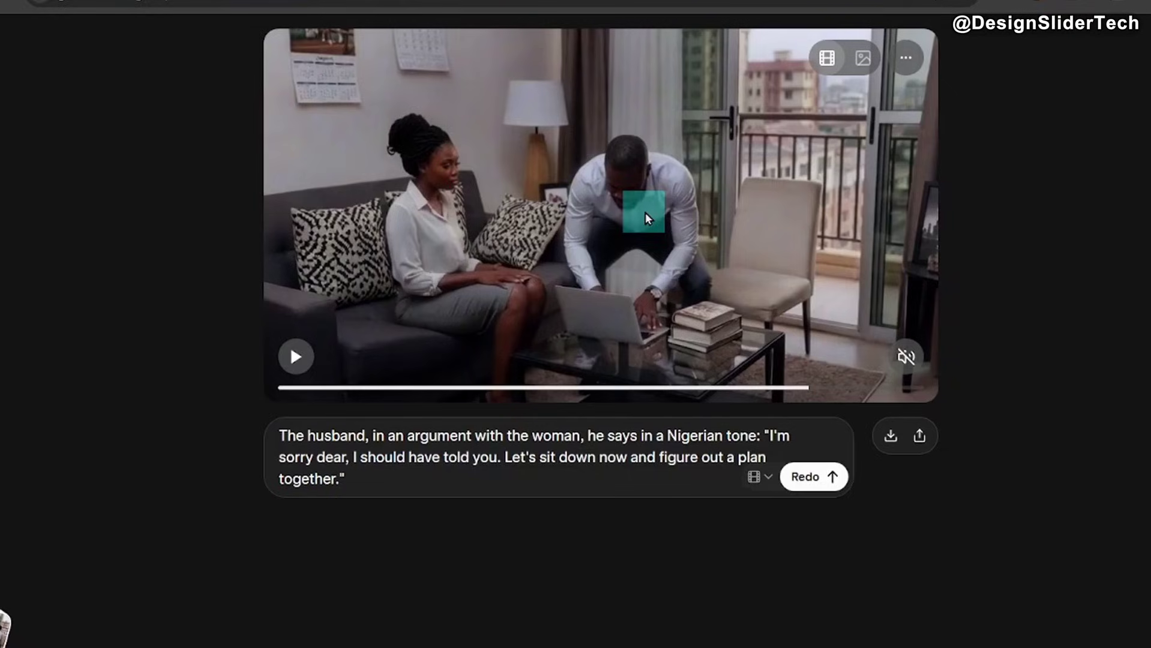
pyautogui.click(891, 437)
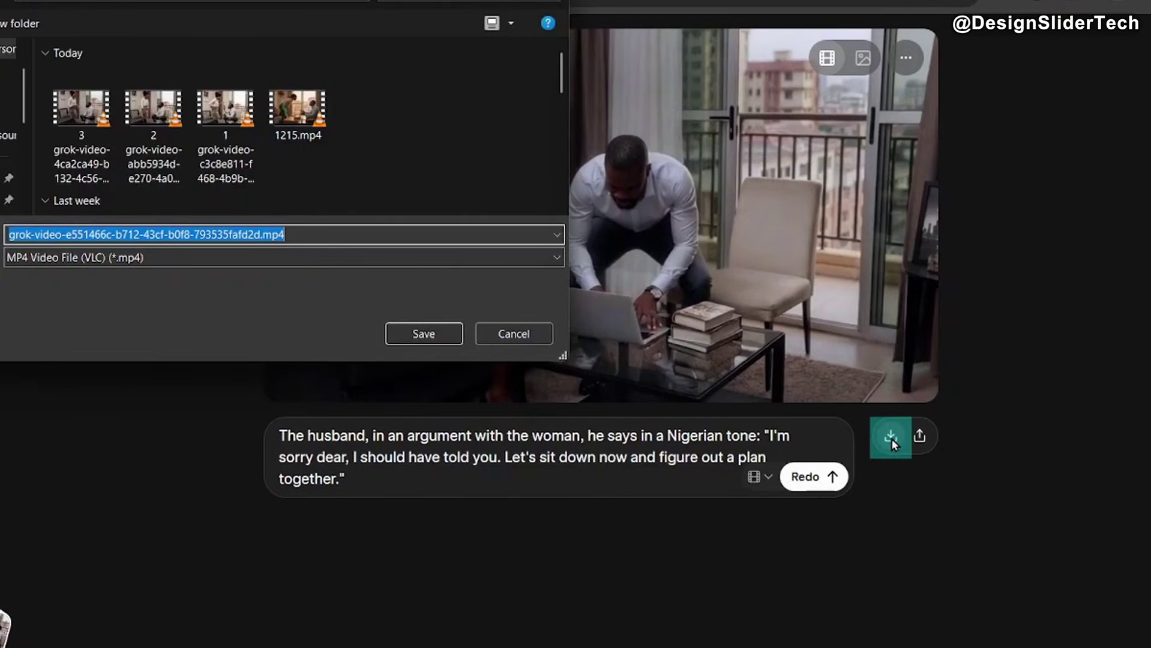
pyautogui.press('Return')
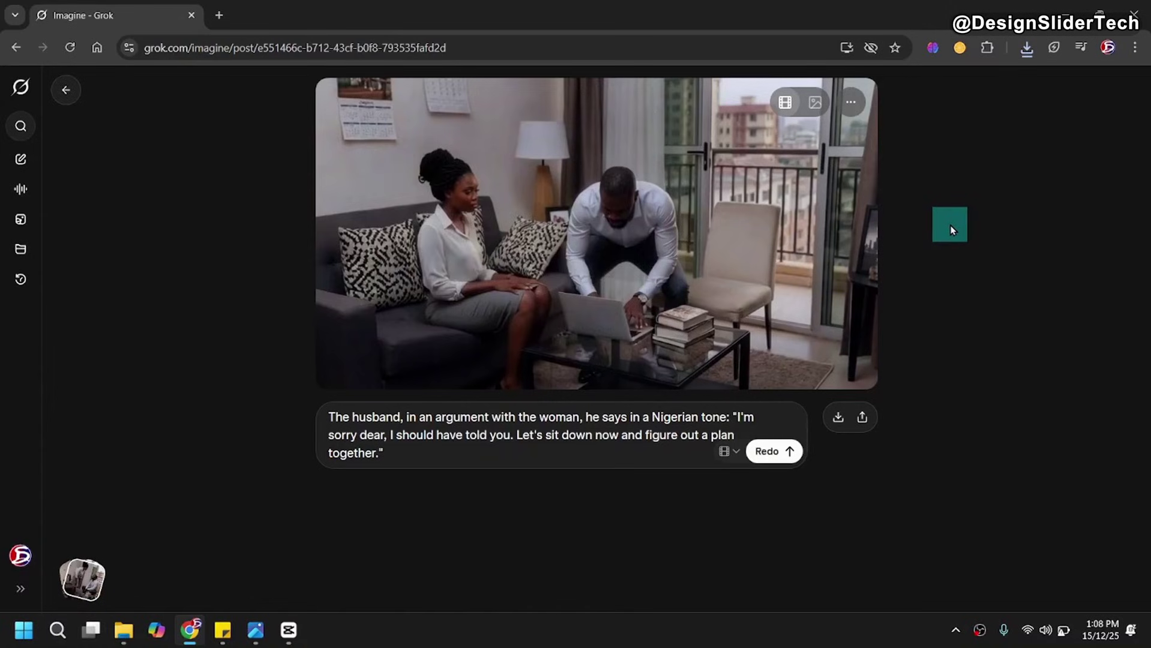
# Switch to CapCut, dismiss its environment test, and create a new project.
pyautogui.moveTo(295, 630)
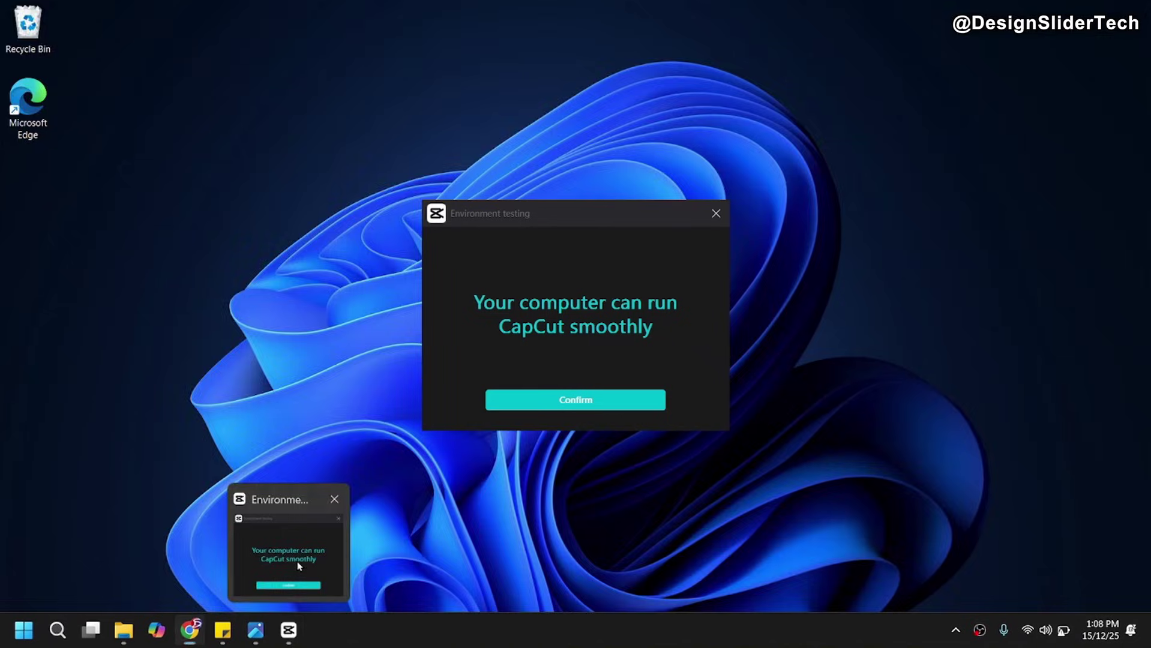
pyautogui.click(289, 558)
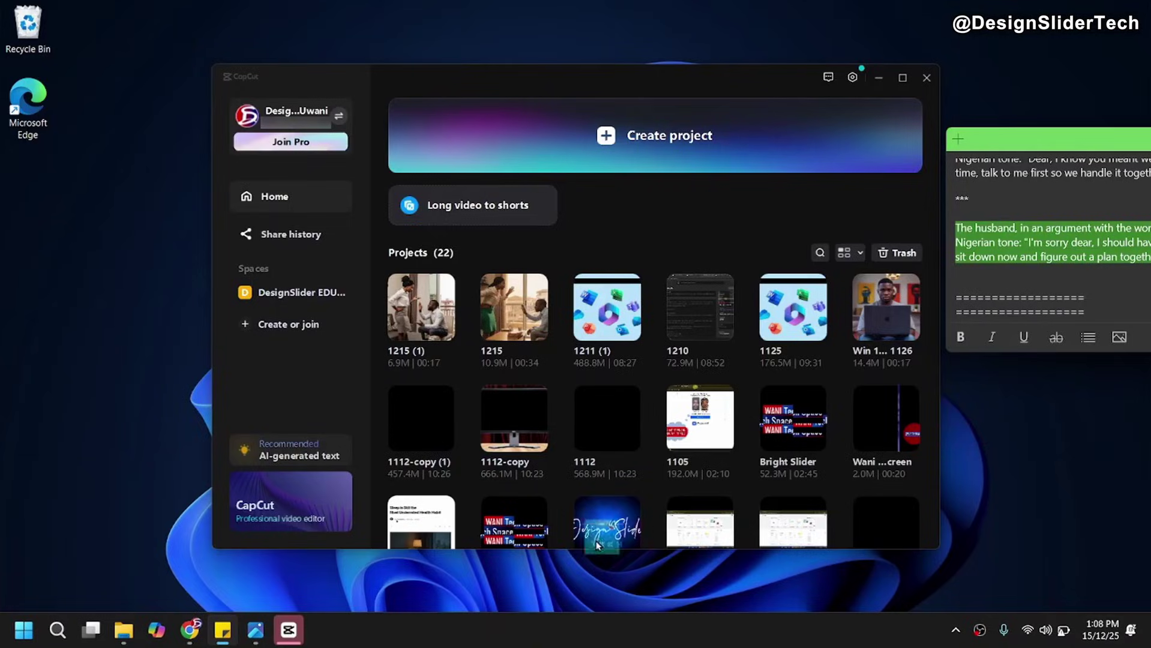
pyautogui.click(659, 154)
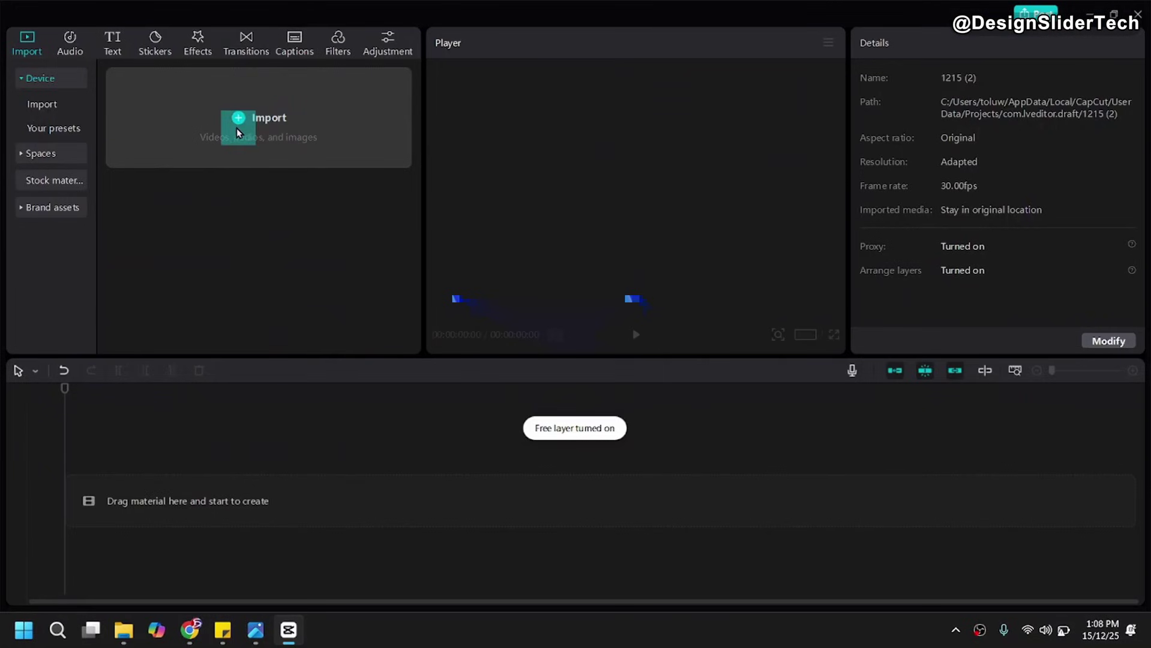
# Import the four grok-video clips numbered 1 to 4 from the Downloads folder into the project.
pyautogui.click(236, 127)
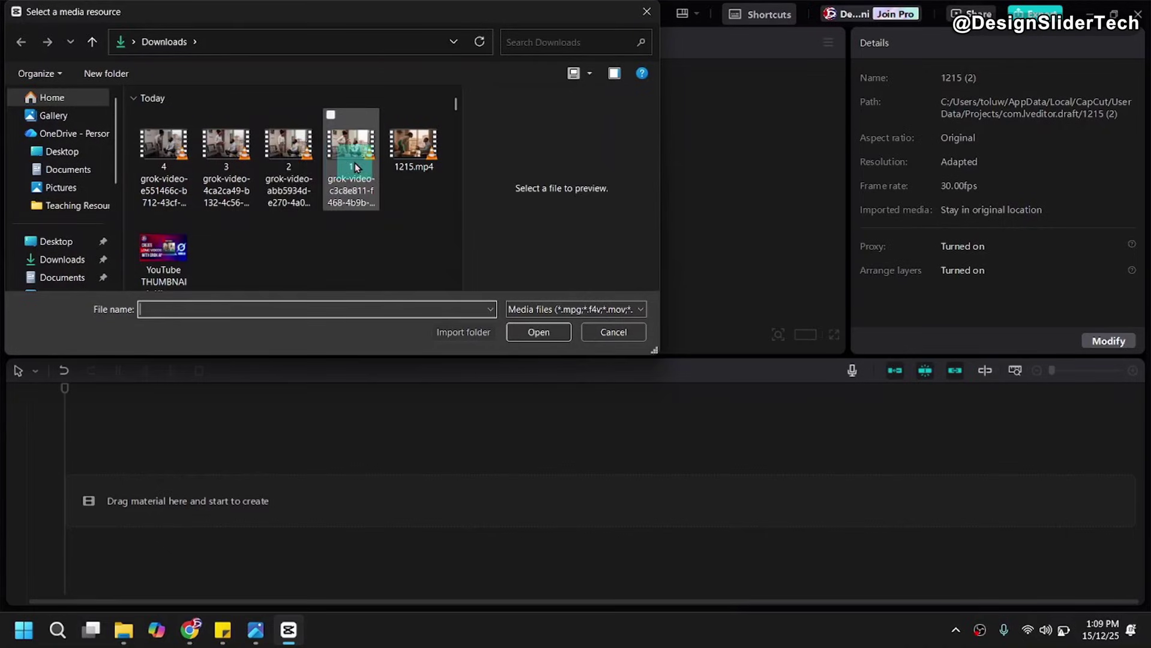
pyautogui.click(354, 162)
pyautogui.keyDown('ctrl'); pyautogui.click(300, 160); pyautogui.keyUp('ctrl')
pyautogui.keyDown('ctrl'); pyautogui.click(239, 160); pyautogui.keyUp('ctrl')
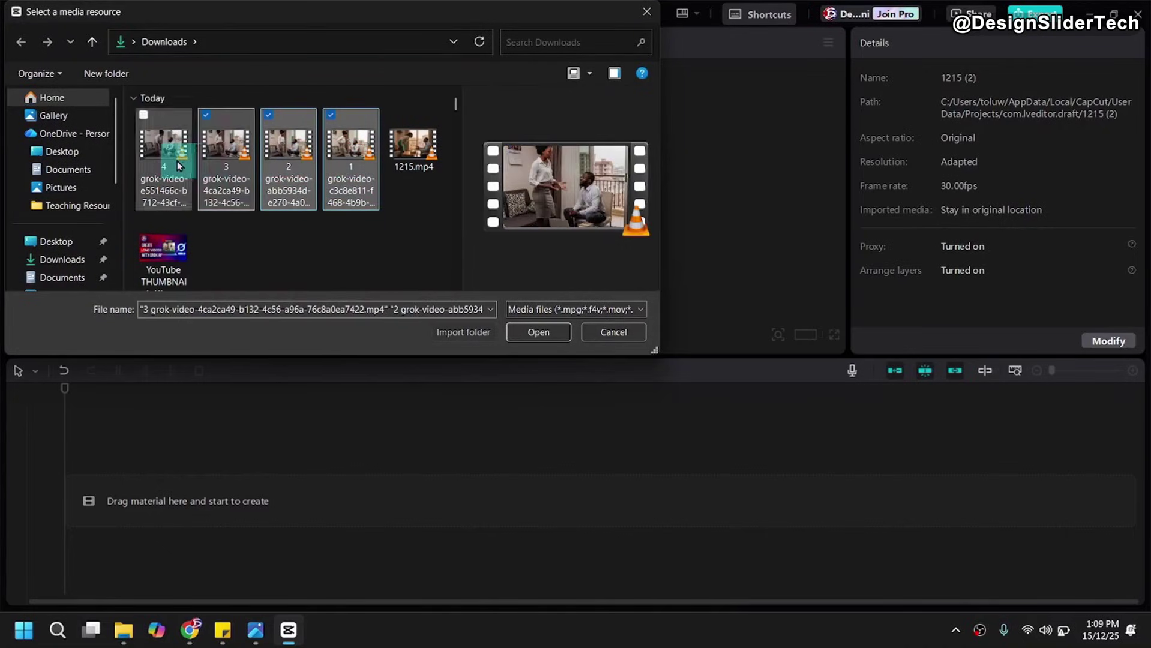
pyautogui.keyDown('ctrl'); pyautogui.click(177, 161); pyautogui.keyUp('ctrl')
pyautogui.click(543, 334)
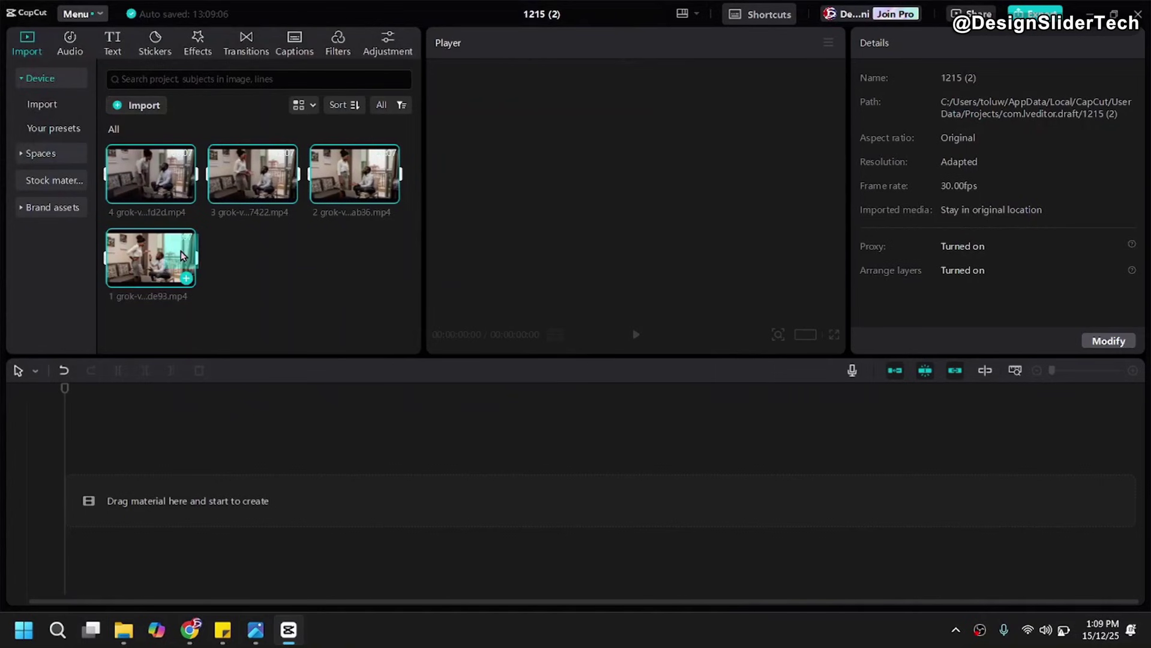
pyautogui.click(186, 278)
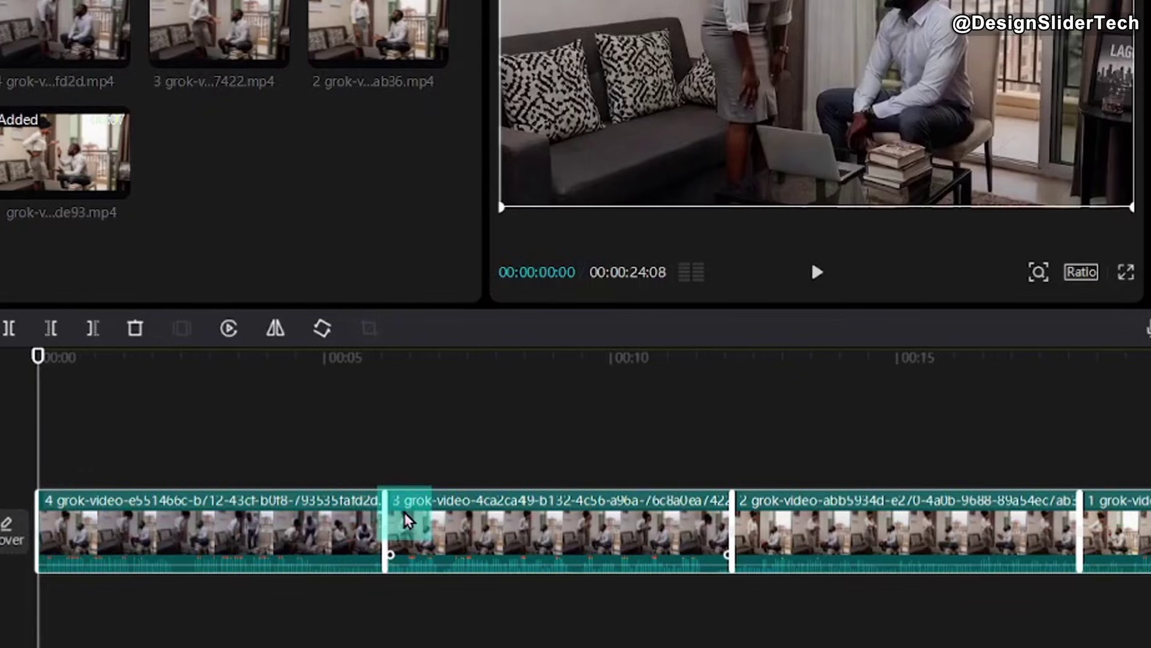
pyautogui.click(1134, 521)
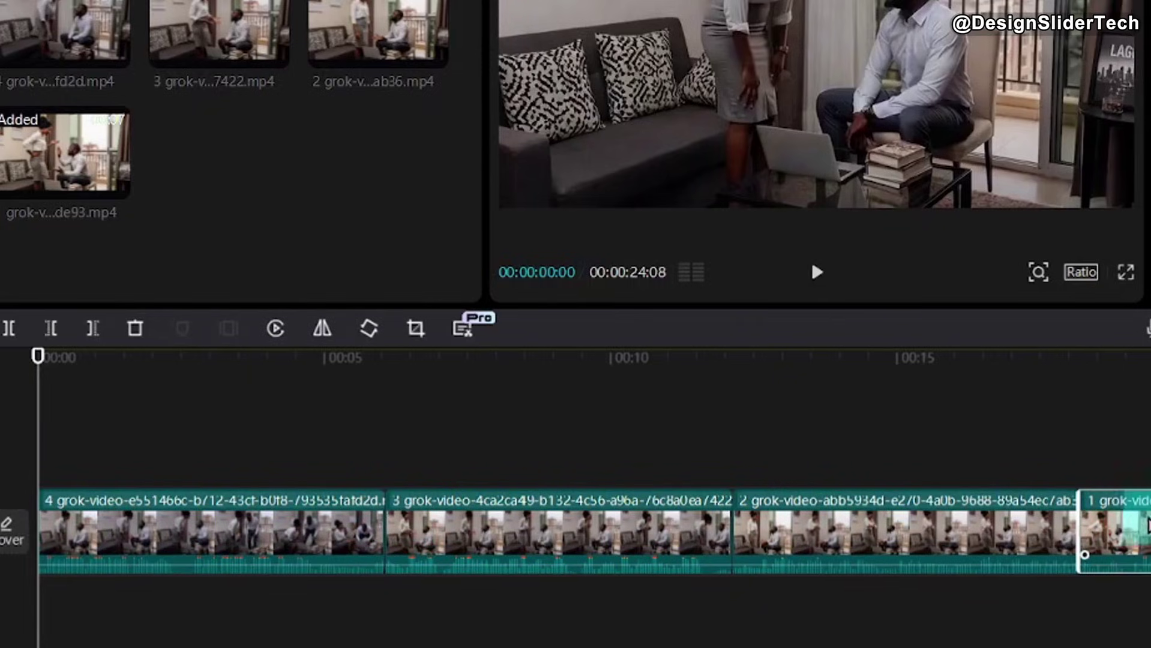
pyautogui.moveTo(1145, 528); pyautogui.dragTo(532, 528)
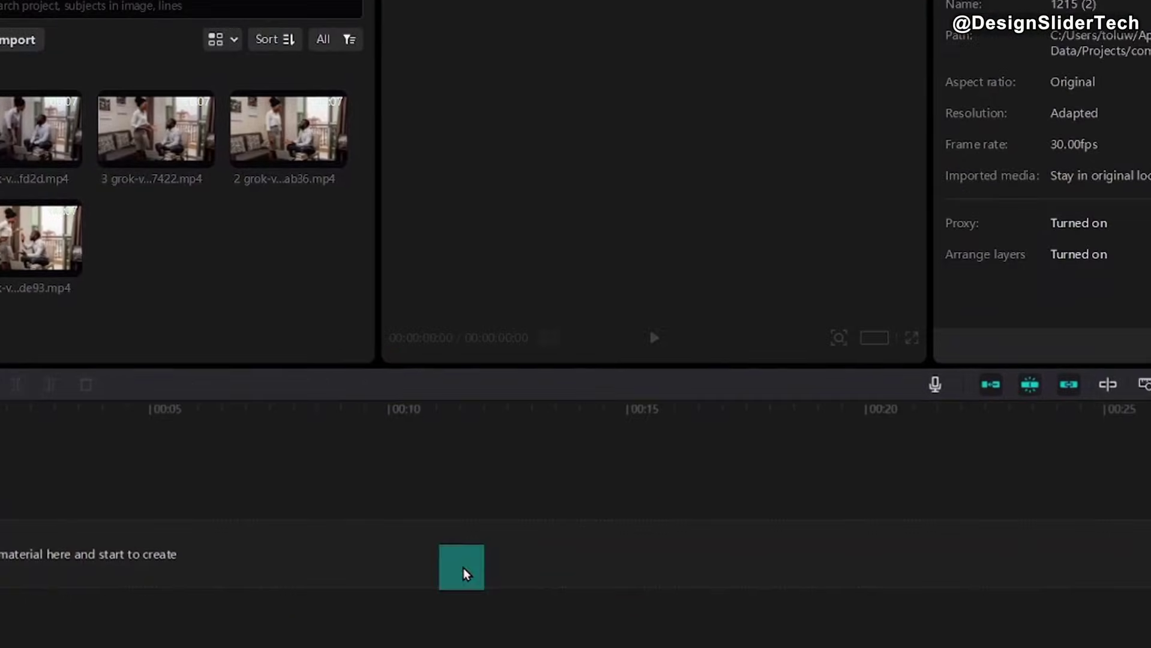
# Add the imported clips to the timeline one after another in the order 1, 2, 3, 4.
pyautogui.moveTo(156, 129); pyautogui.dragTo(150, 211)
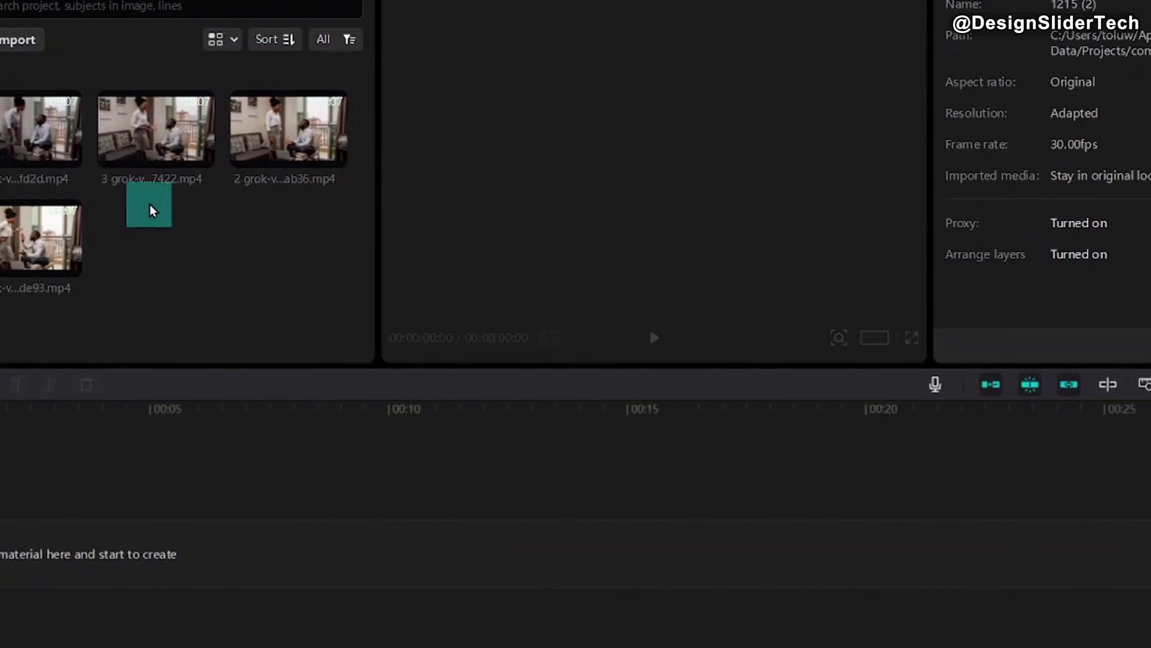
pyautogui.click(71, 266)
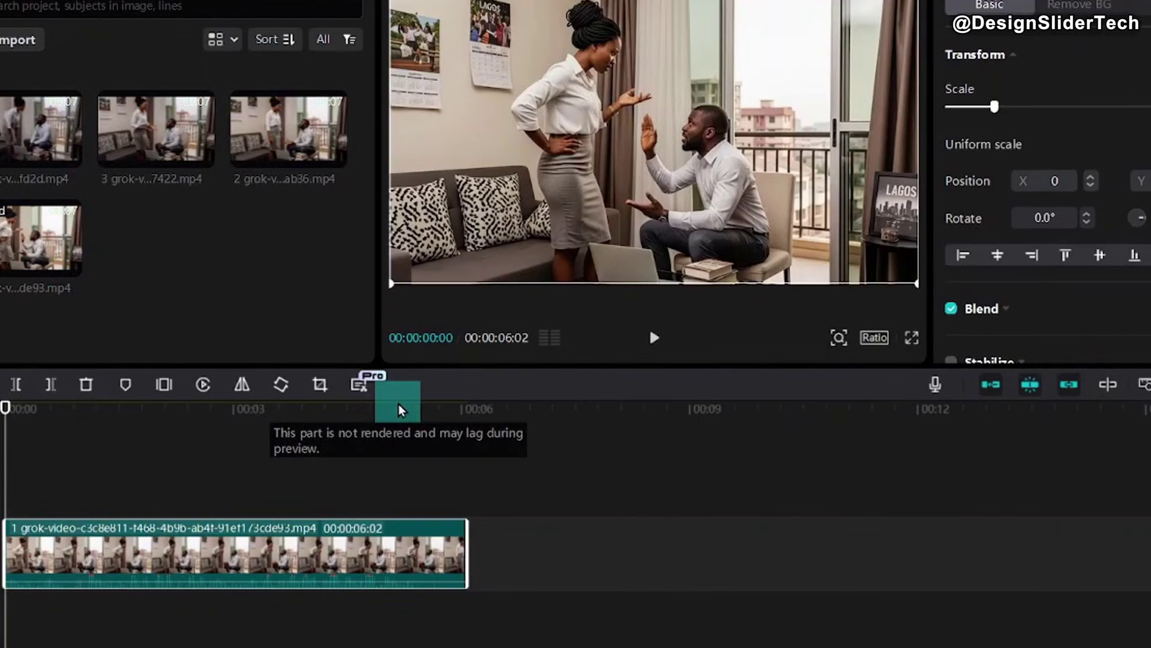
pyautogui.moveTo(401, 410); pyautogui.dragTo(418, 485)
pyautogui.moveTo(475, 456); pyautogui.dragTo(182, 206)
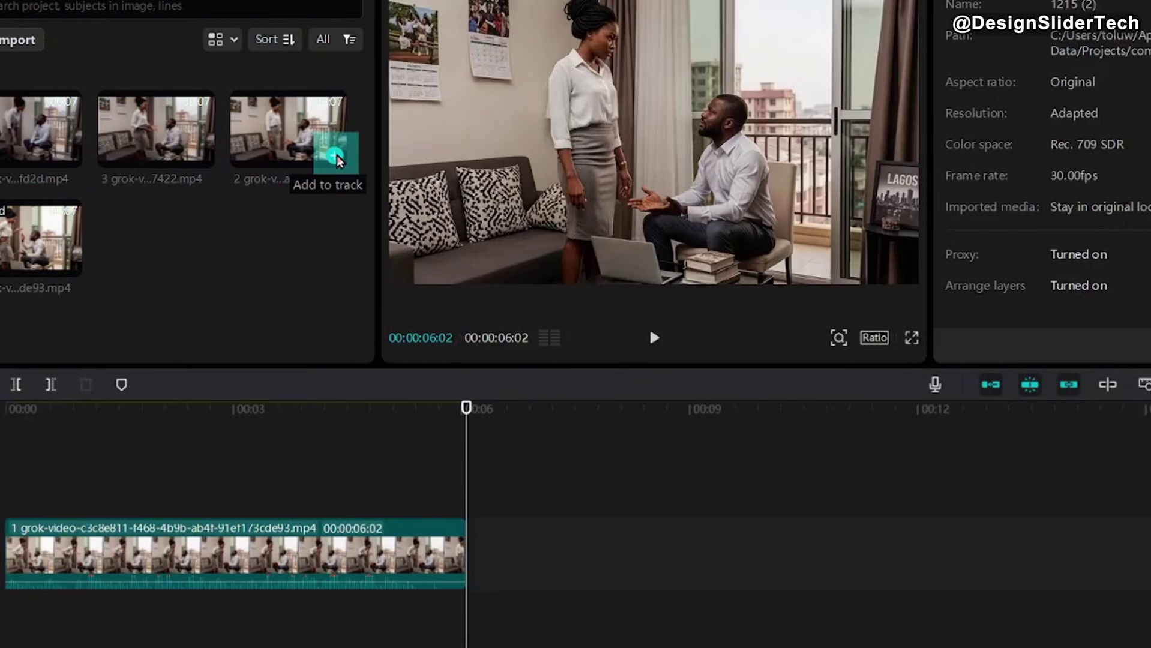
pyautogui.click(335, 156)
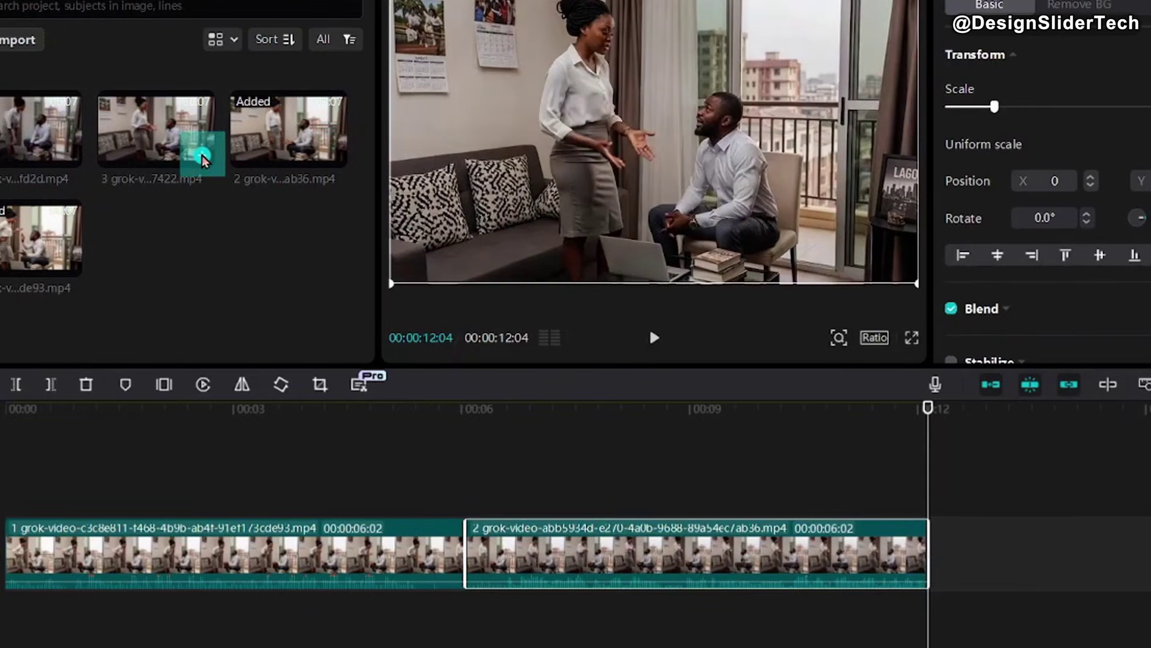
pyautogui.click(203, 159)
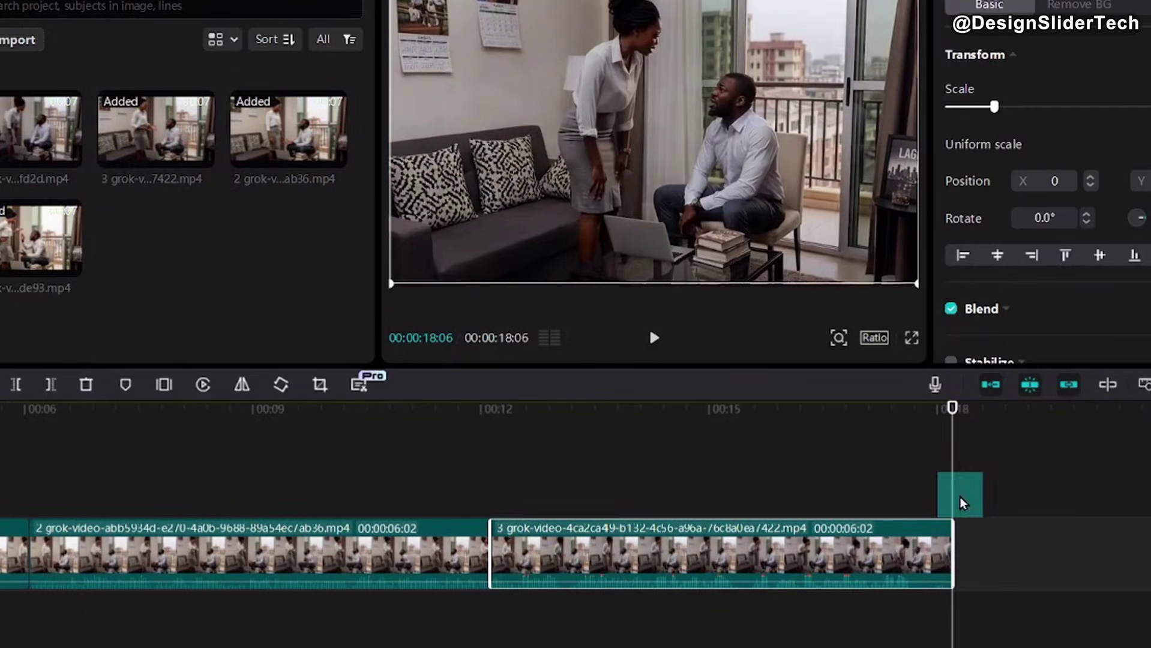
pyautogui.click(69, 156)
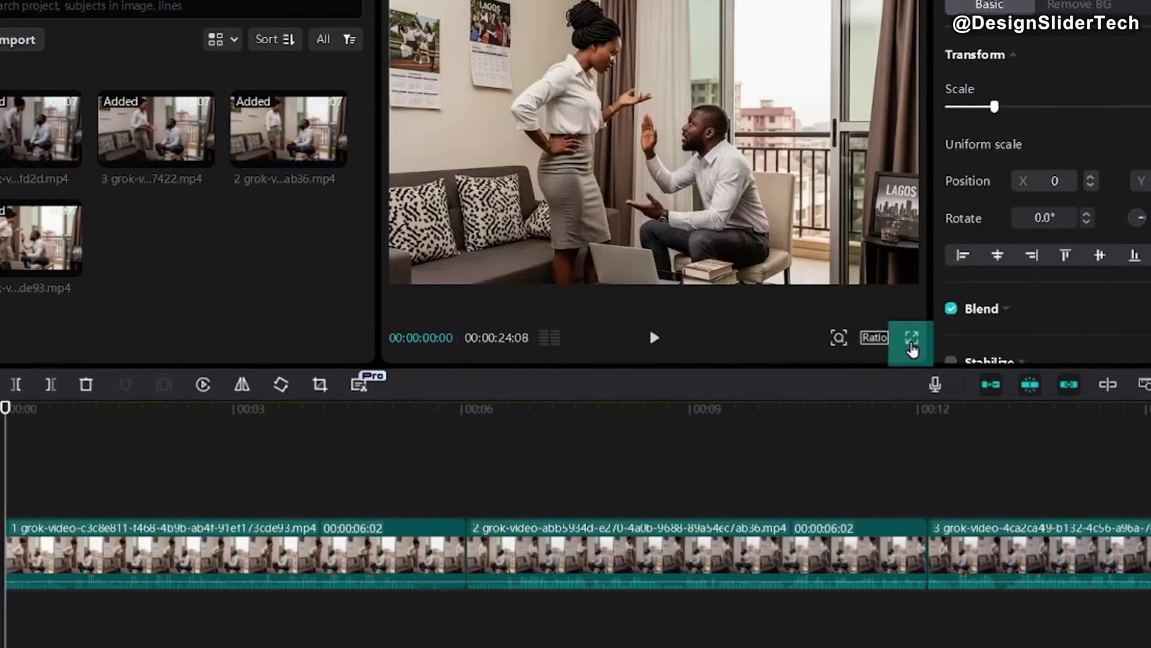
# Preview the sequence full screen, and trim the unneeded opening off clip 1 so that the clip lasts 00:00:05:07.
pyautogui.click(913, 339)
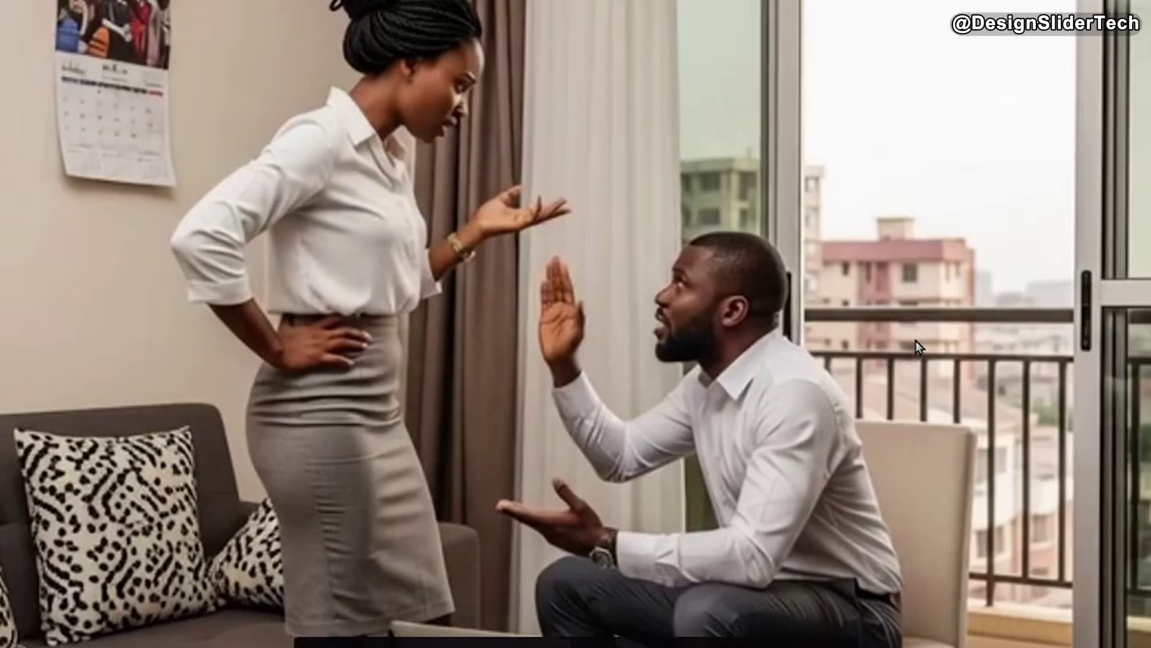
pyautogui.press('space')
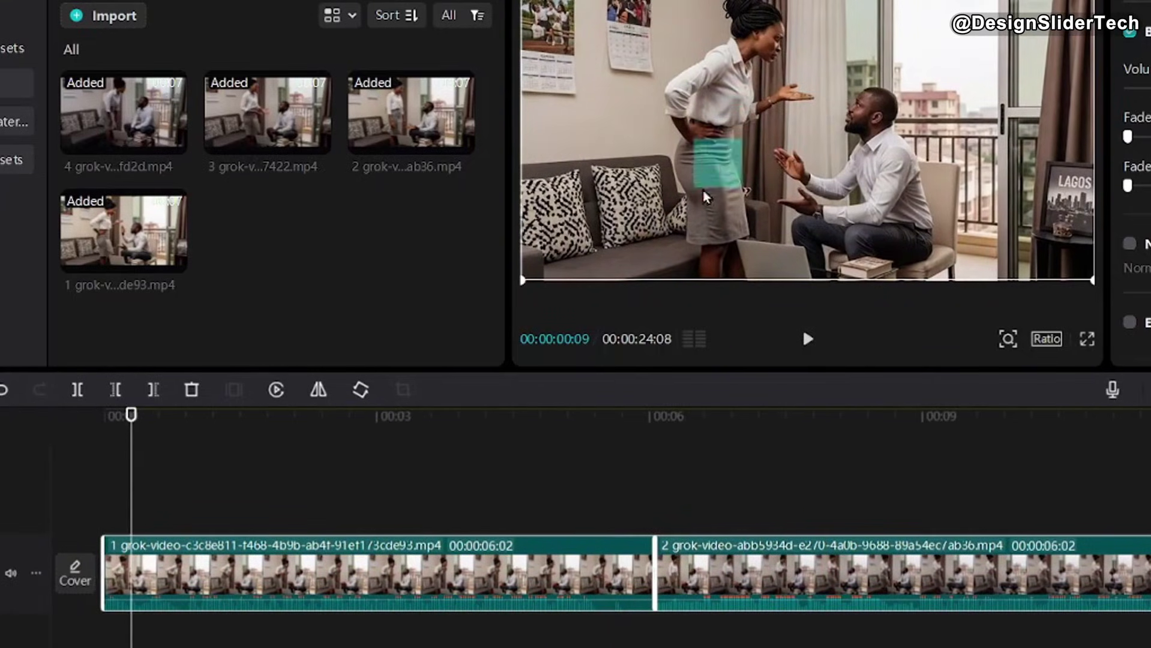
pyautogui.click(157, 477)
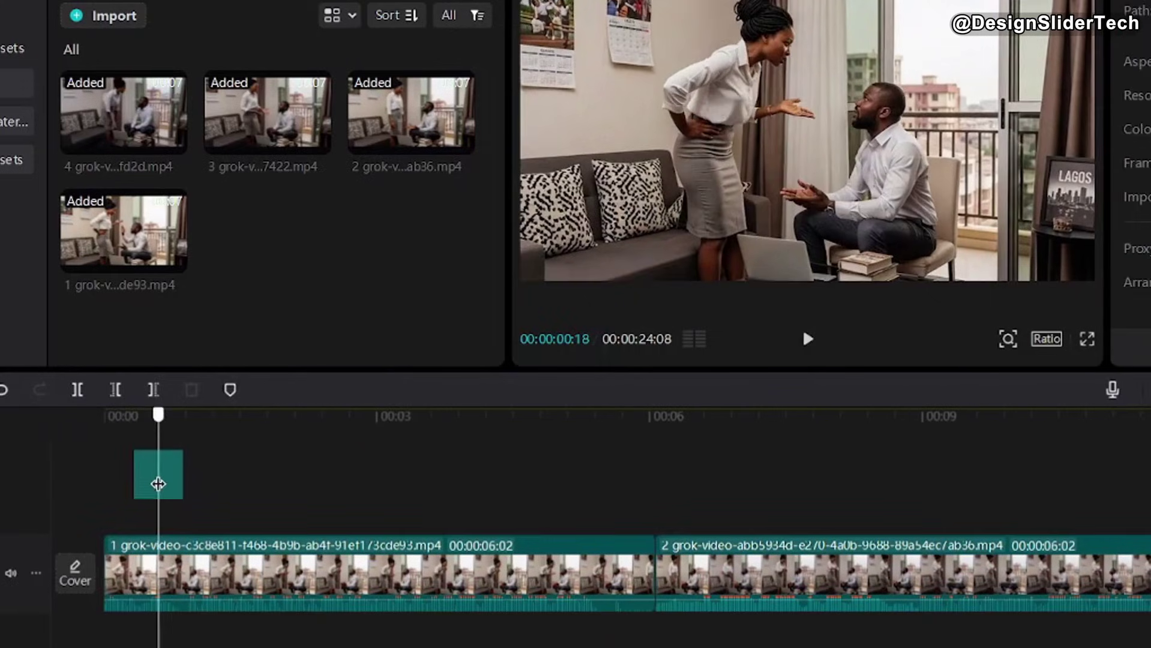
pyautogui.click(108, 480)
pyautogui.press('space')
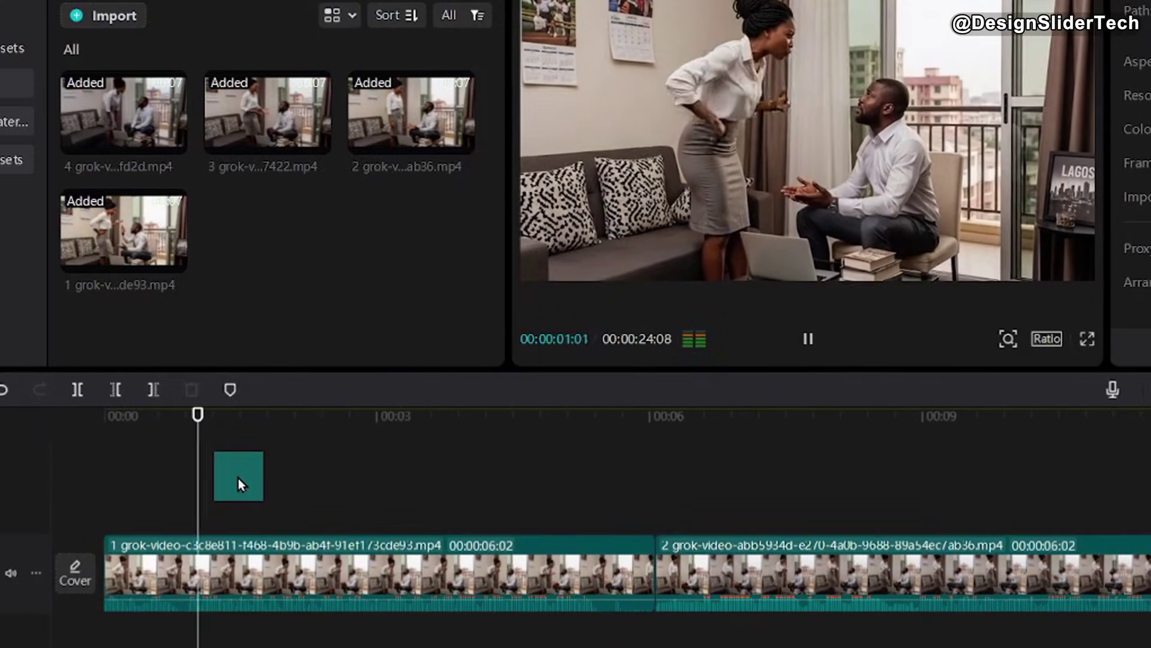
pyautogui.click(188, 478)
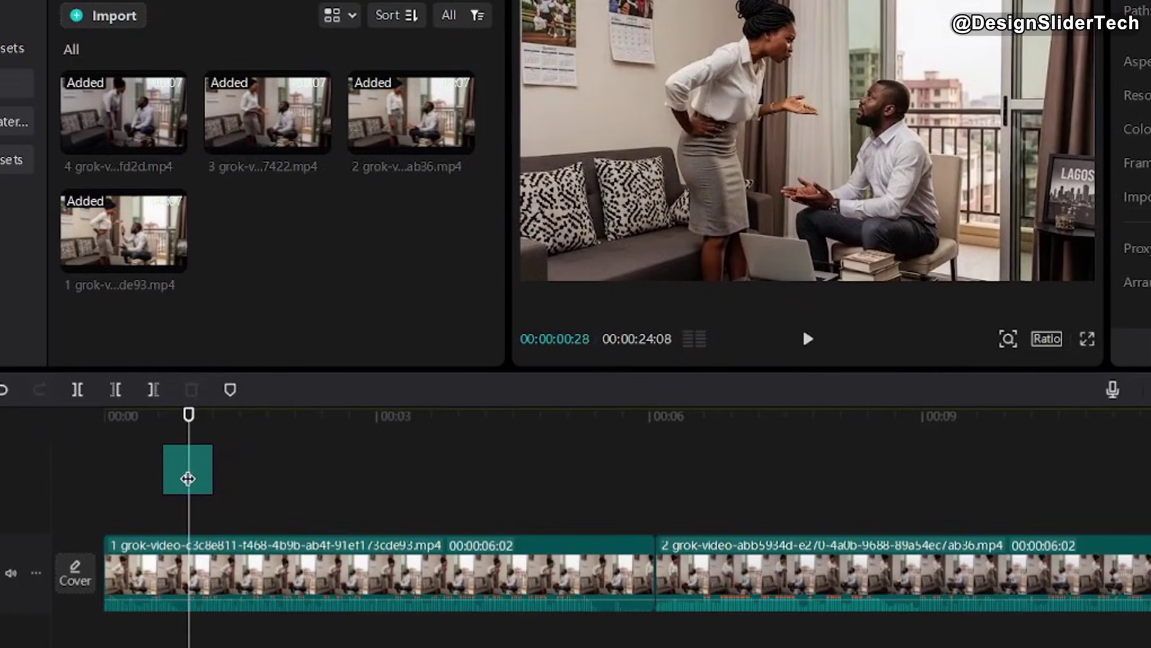
pyautogui.moveTo(188, 478); pyautogui.dragTo(43, 462)
pyautogui.press('space')
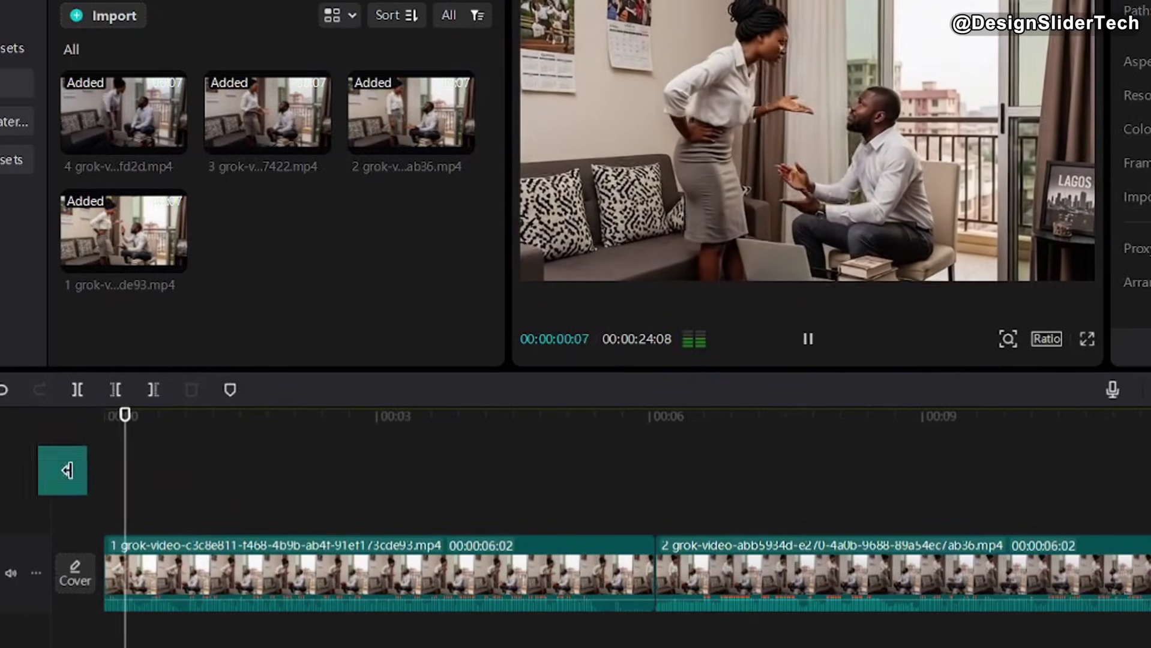
pyautogui.click(174, 451)
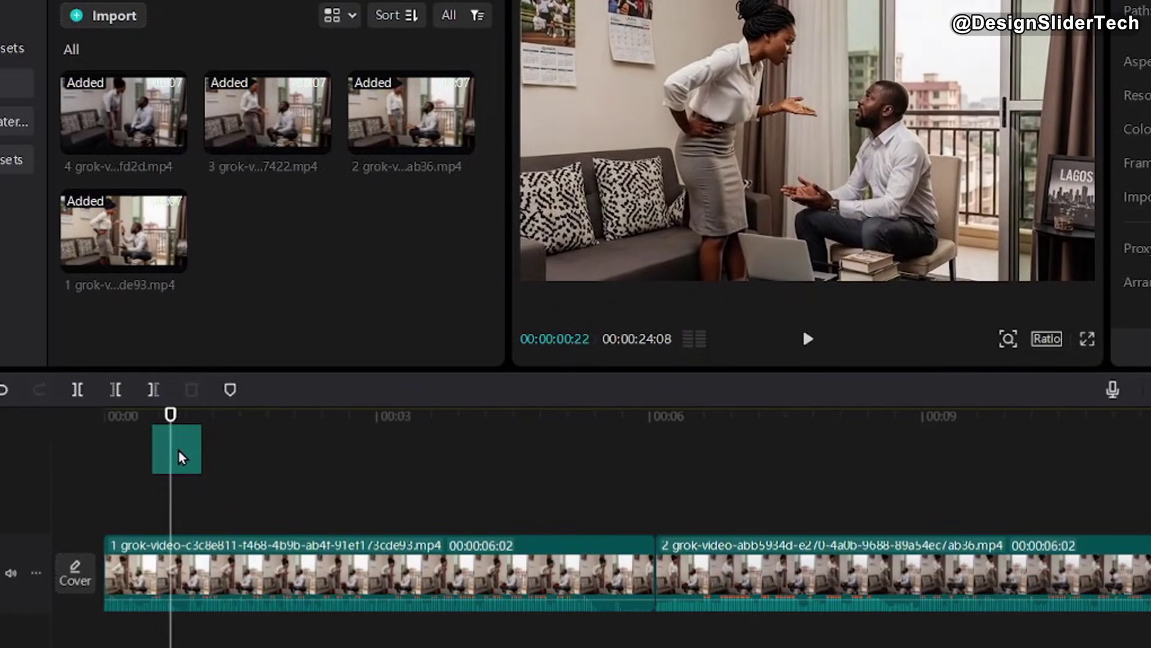
pyautogui.moveTo(180, 459); pyautogui.dragTo(201, 494)
pyautogui.moveTo(209, 550); pyautogui.dragTo(135, 538)
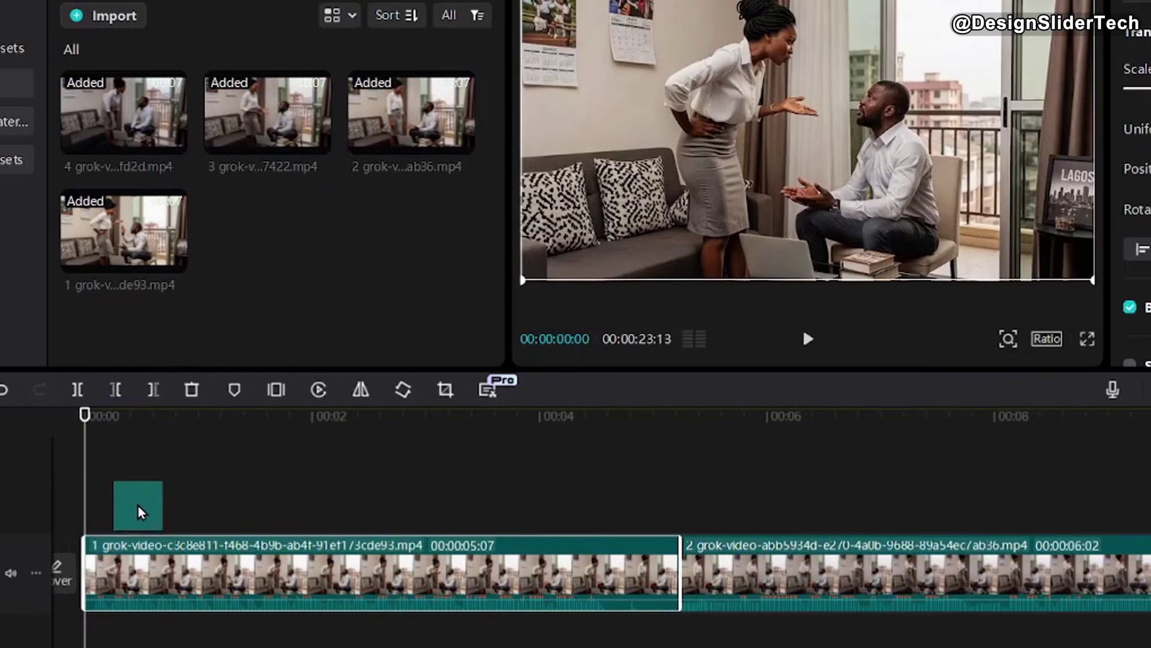
# Play clip 1 through to its ending and trim off everything in it after 00:00:04:17.
pyautogui.press('space')
pyautogui.moveTo(151, 489); pyautogui.dragTo(551, 510)
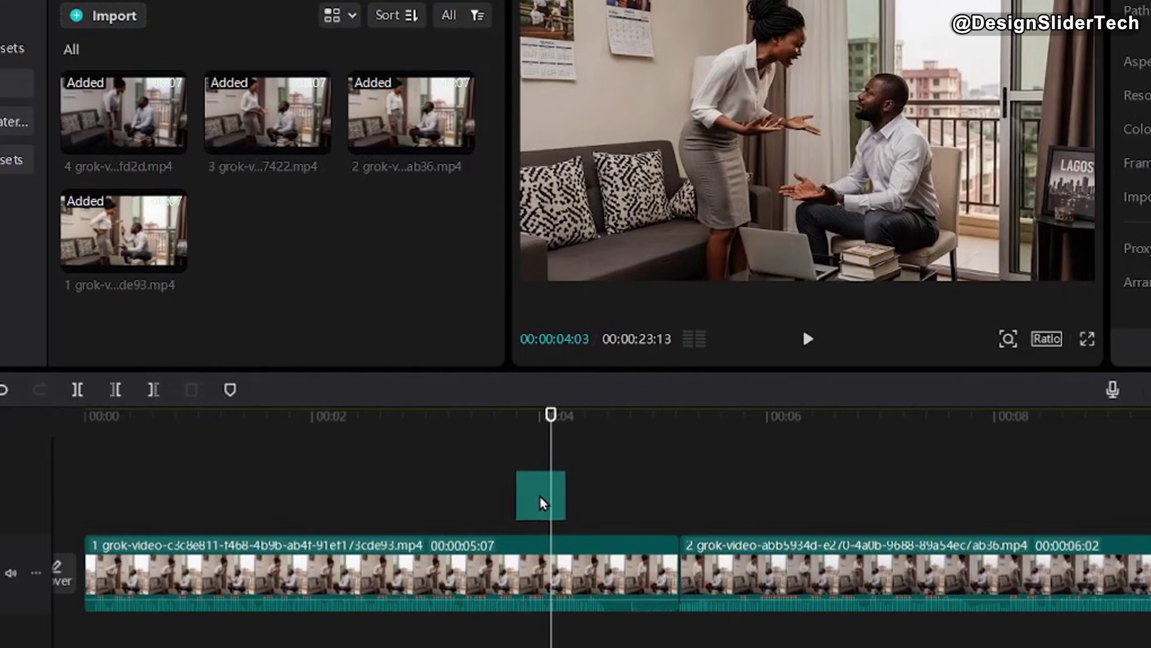
pyautogui.moveTo(513, 496); pyautogui.dragTo(628, 579)
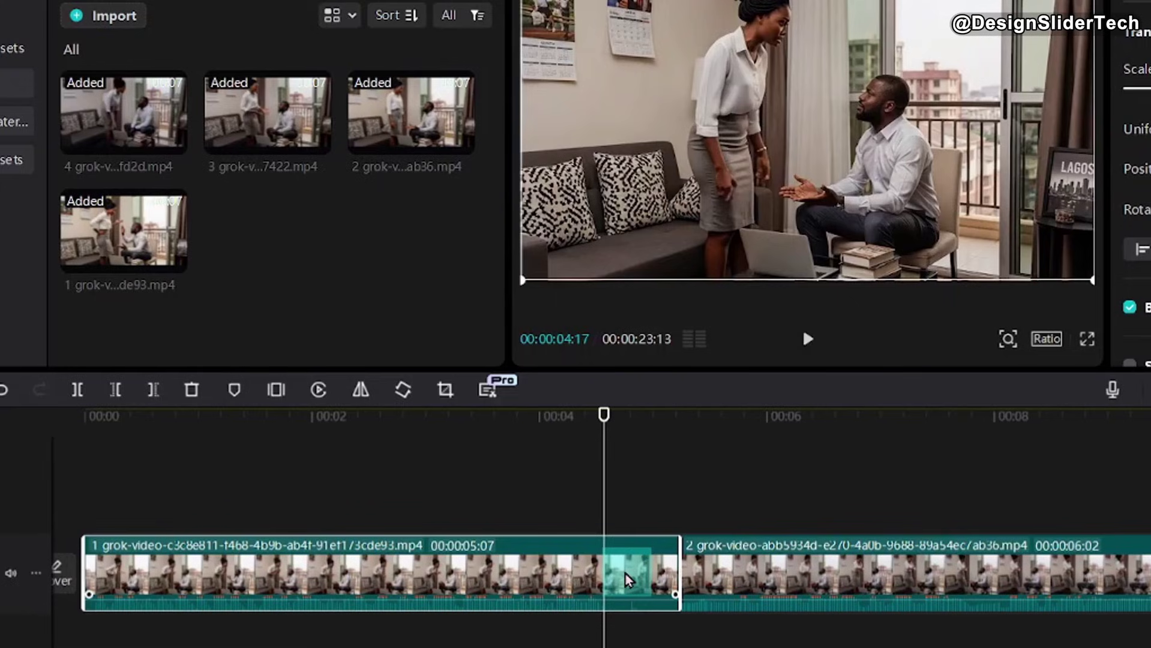
pyautogui.press('w')
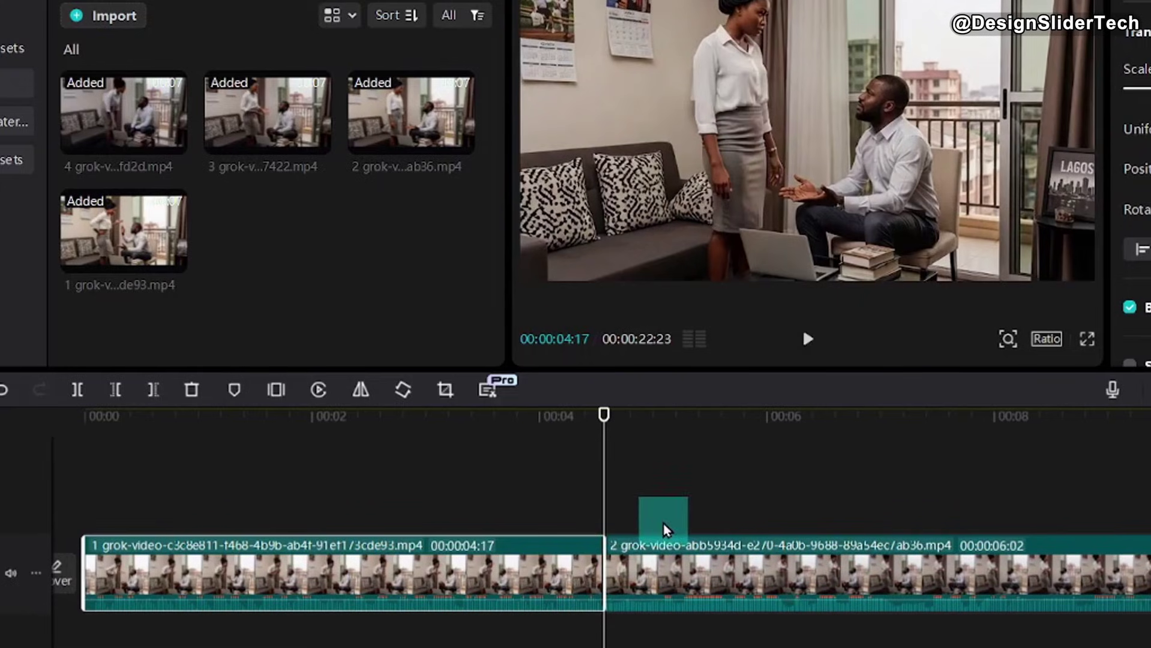
# Play the start of clip 2 and trim off its opening part before 00:00:05:00 on the timeline.
pyautogui.moveTo(674, 536); pyautogui.dragTo(672, 519)
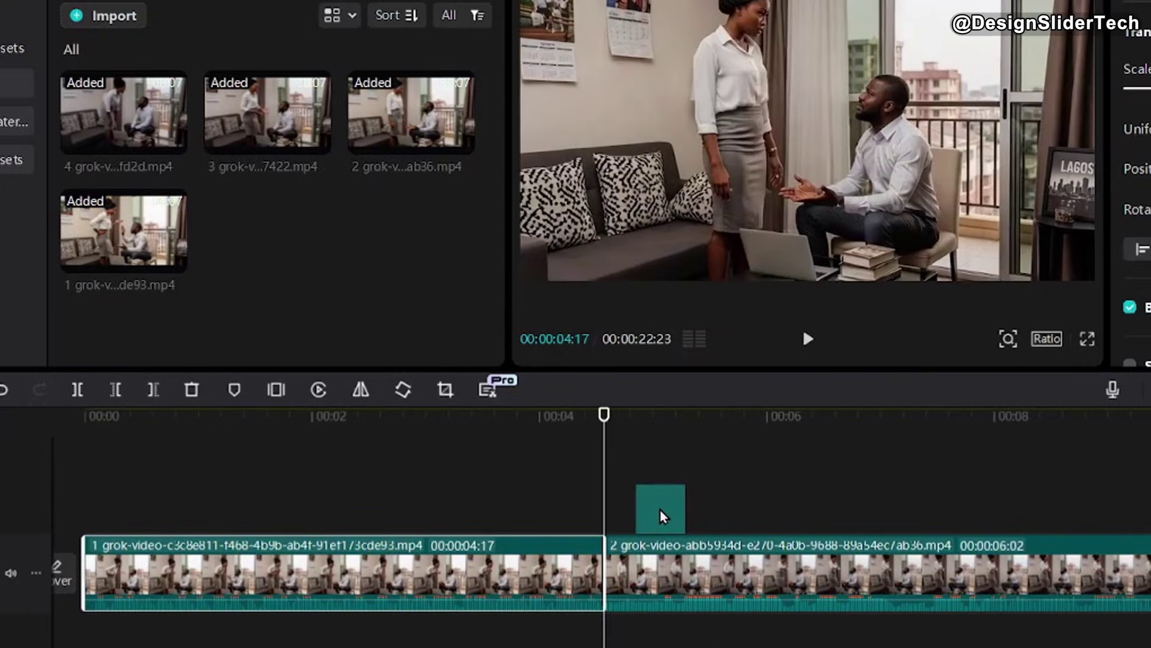
pyautogui.press('space')
pyautogui.click(660, 515)
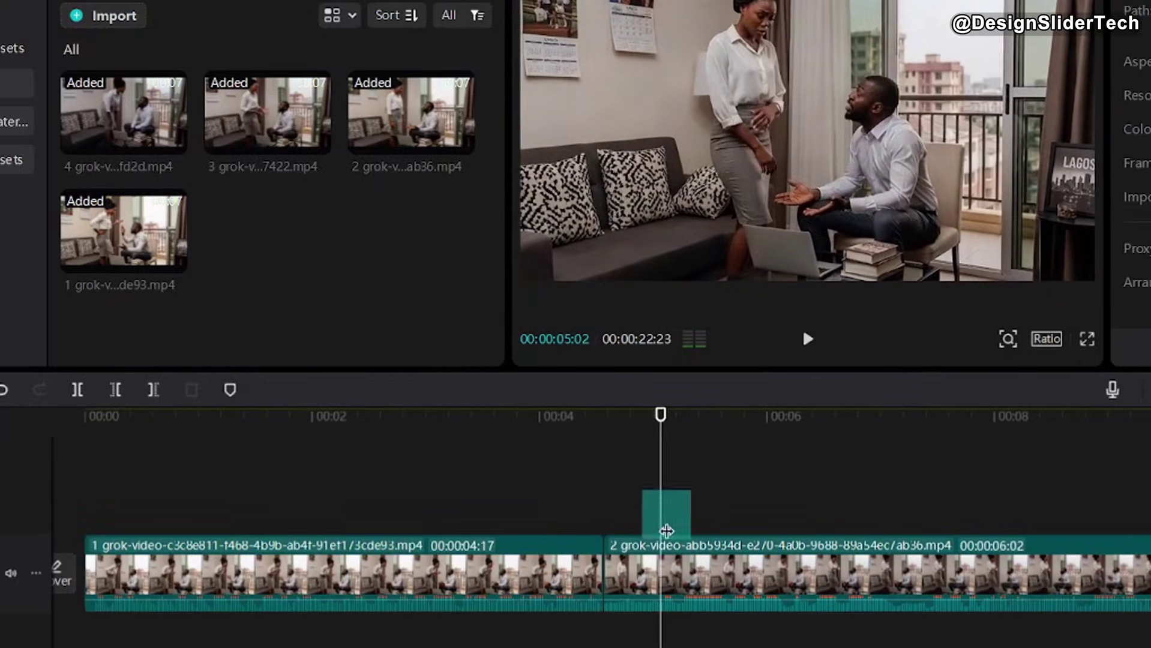
pyautogui.click(673, 581)
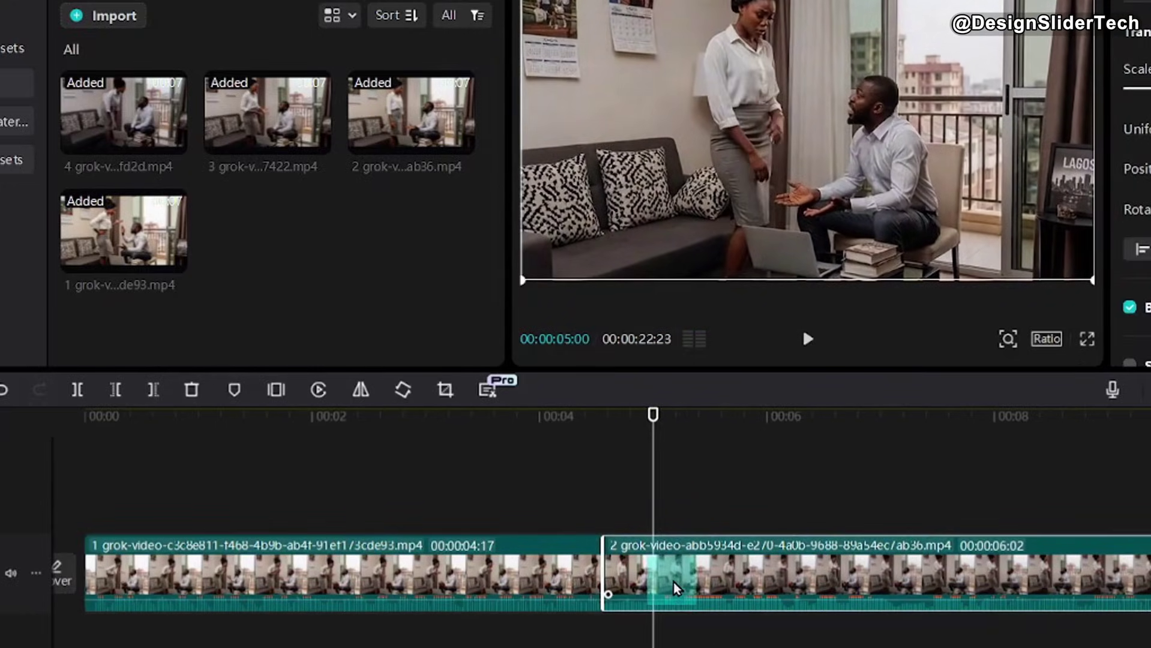
pyautogui.press('q')
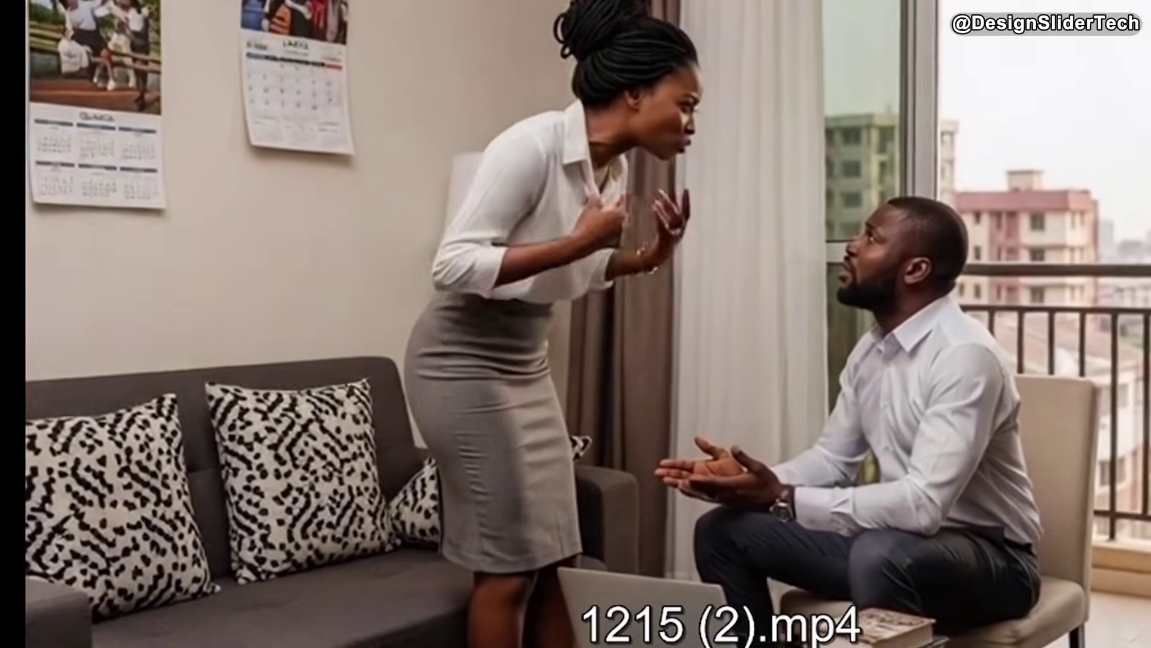